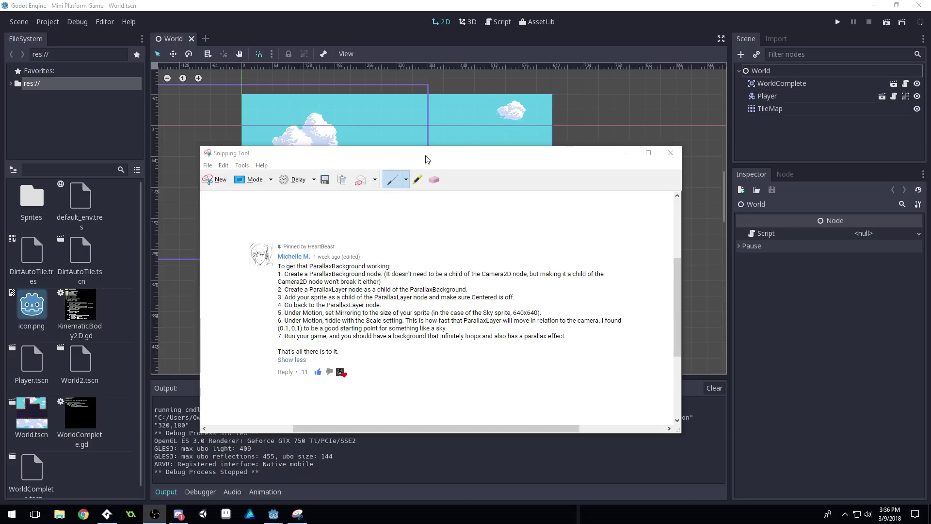
- Move the Snipping Tool capture of the ParallaxBackground steps higher, then minimize it
left_click_drag(433, 161, 436, 120)
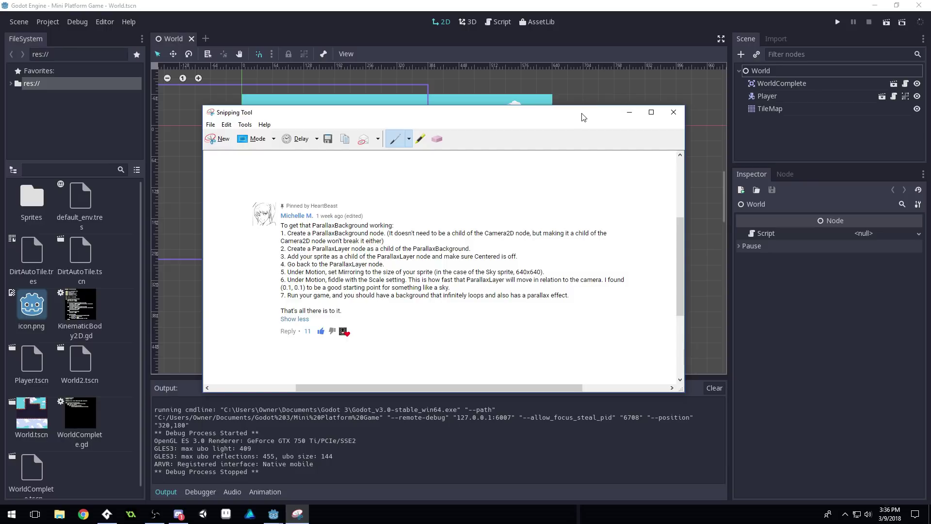
left_click(629, 112)
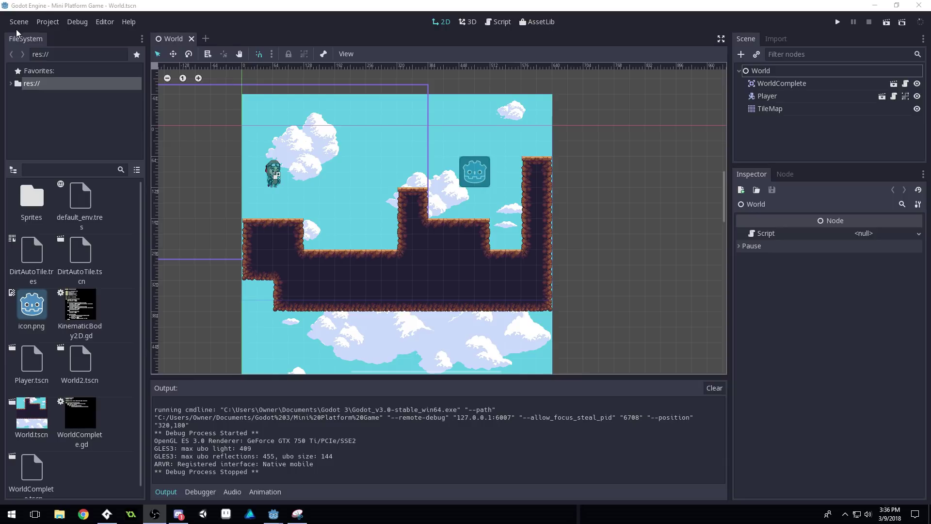
left_click(839, 22)
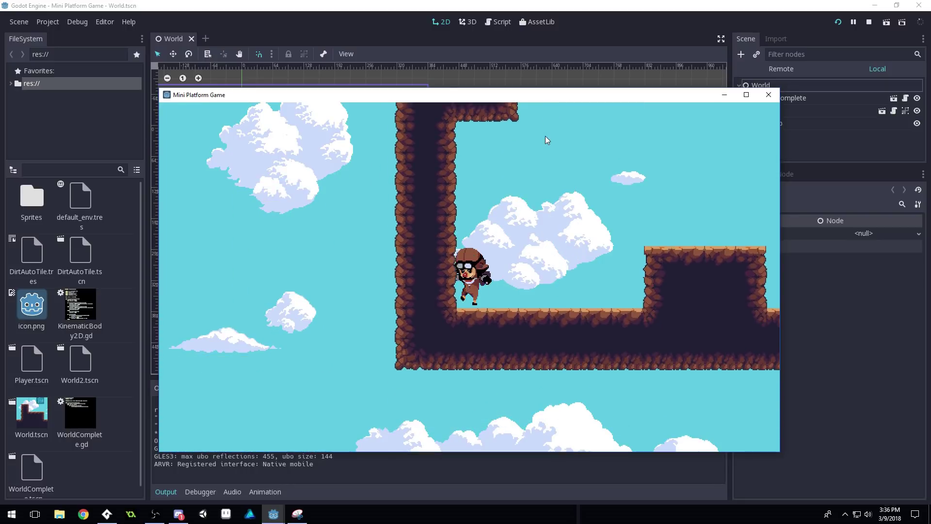
key("Right")
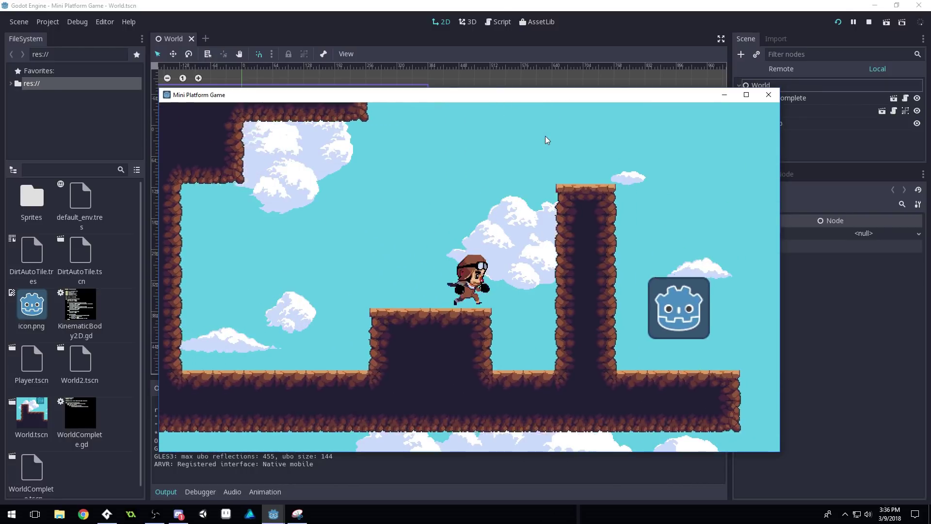
key("Up")
key("Left")
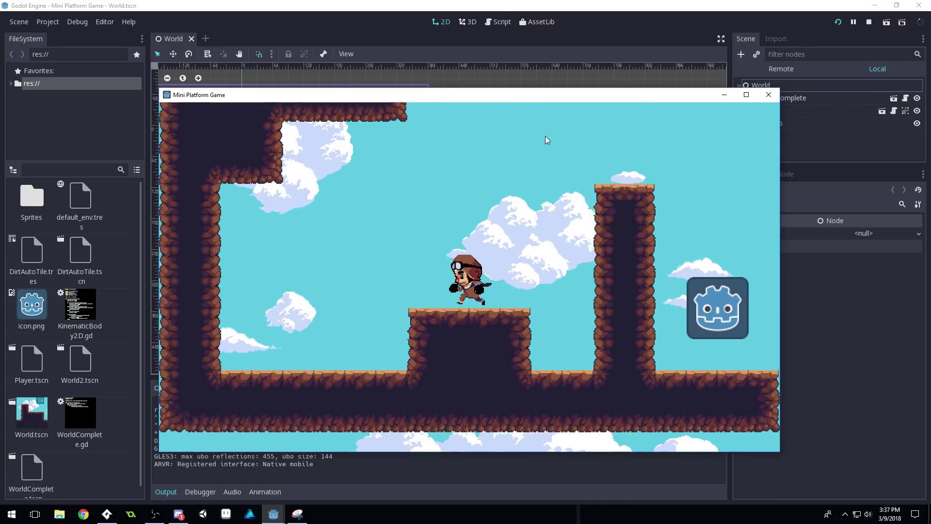
key("Up")
key("Right")
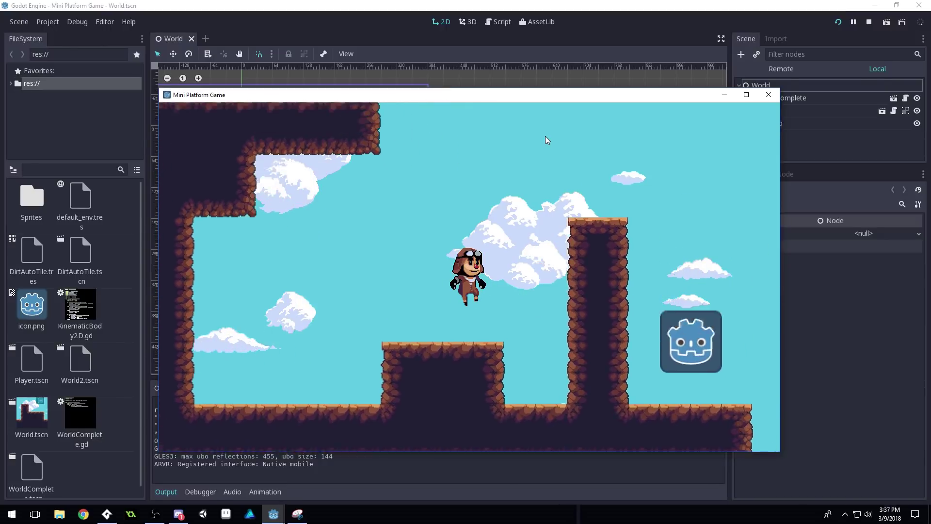
key("Left")
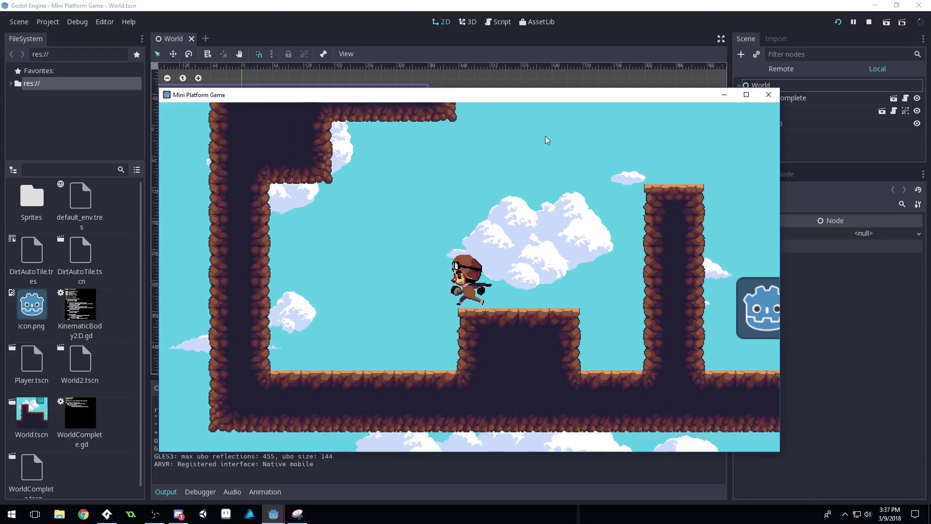
key("Right")
key("Up")
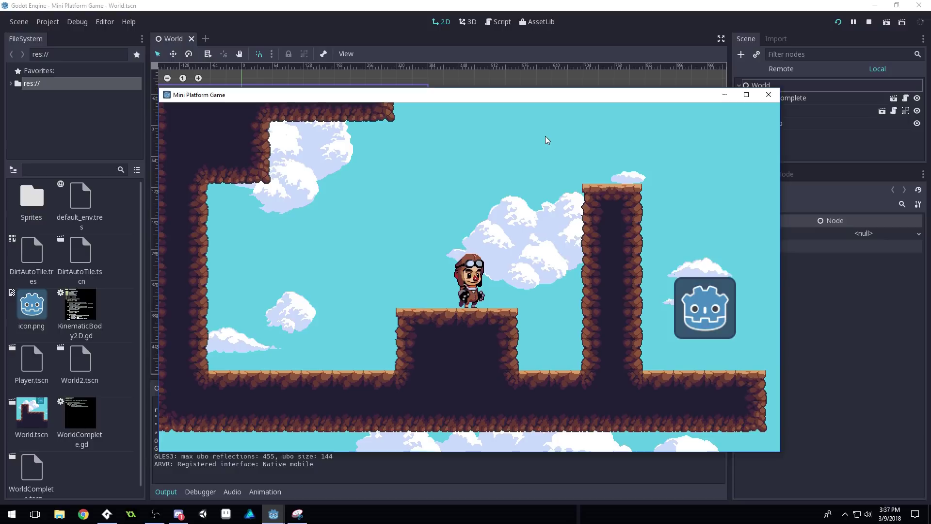
- Stop the running game and open the Player scene for editing
left_click(774, 97)
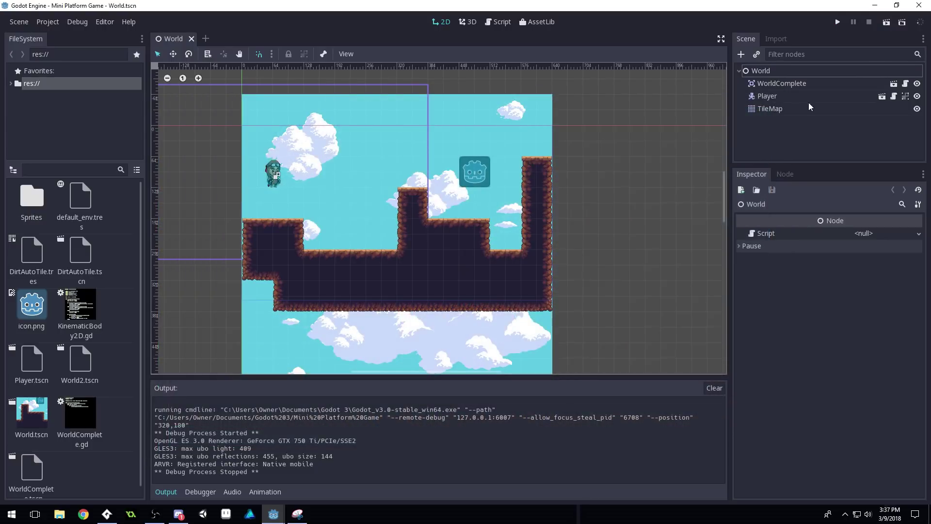
left_click(773, 96)
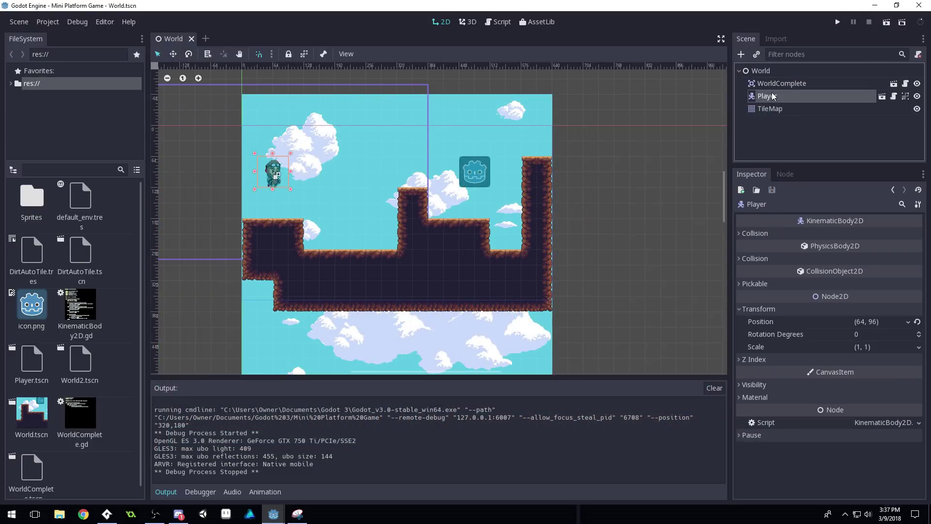
left_click(882, 97)
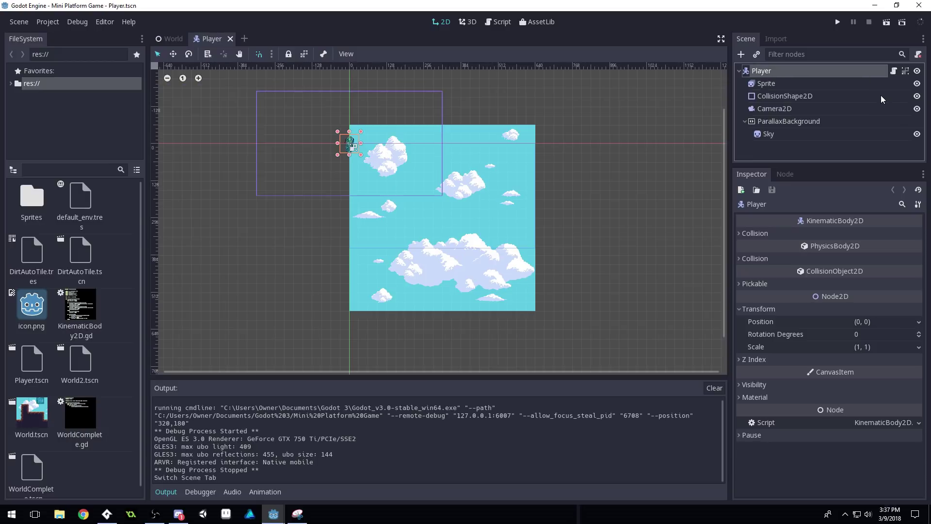
- Enable smoothing on the player's Camera2D and run the game again
left_click(784, 109)
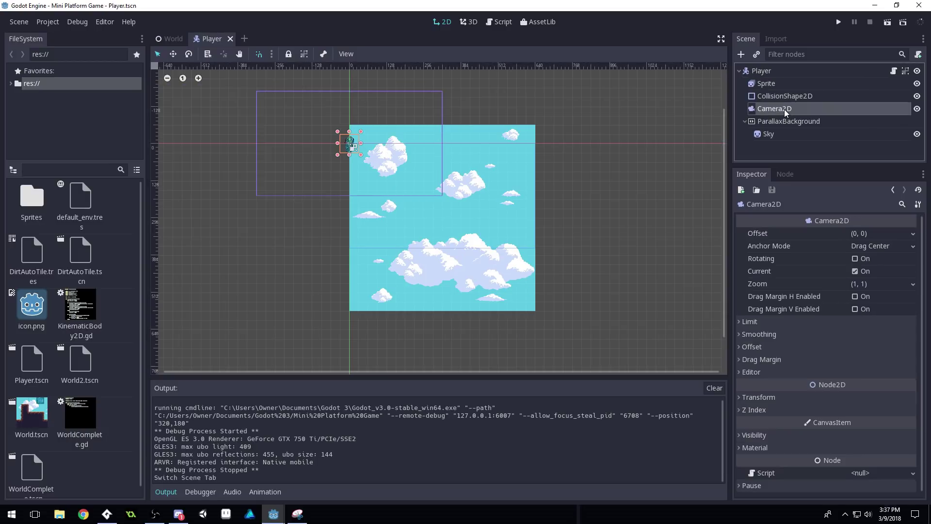
left_click(741, 336)
left_click(858, 347)
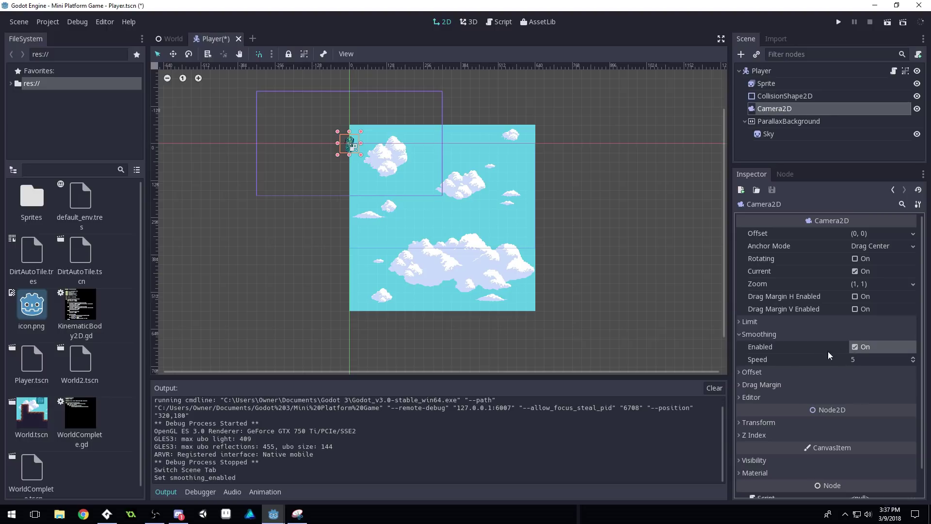
left_click(838, 24)
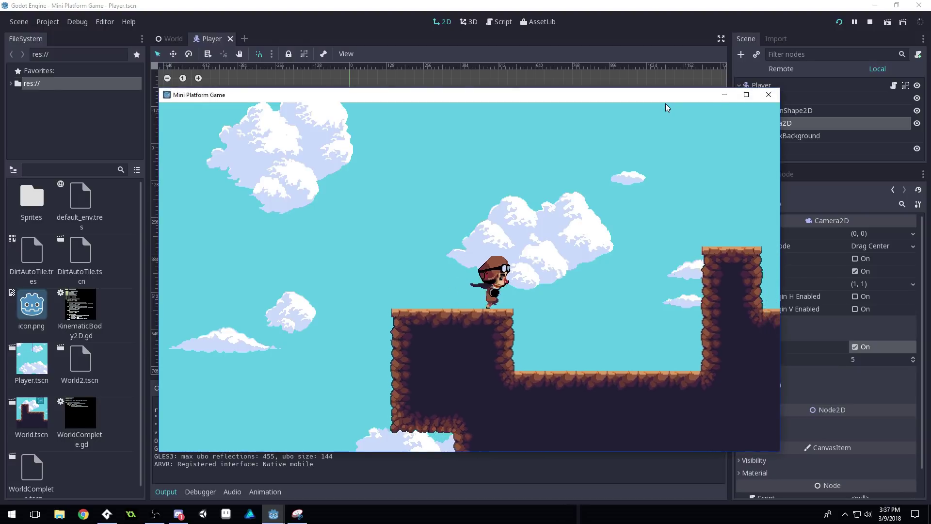
- Run and jump the player over the pillars to watch the smoothed camera, then stop the game
key("Right")
key("Up")
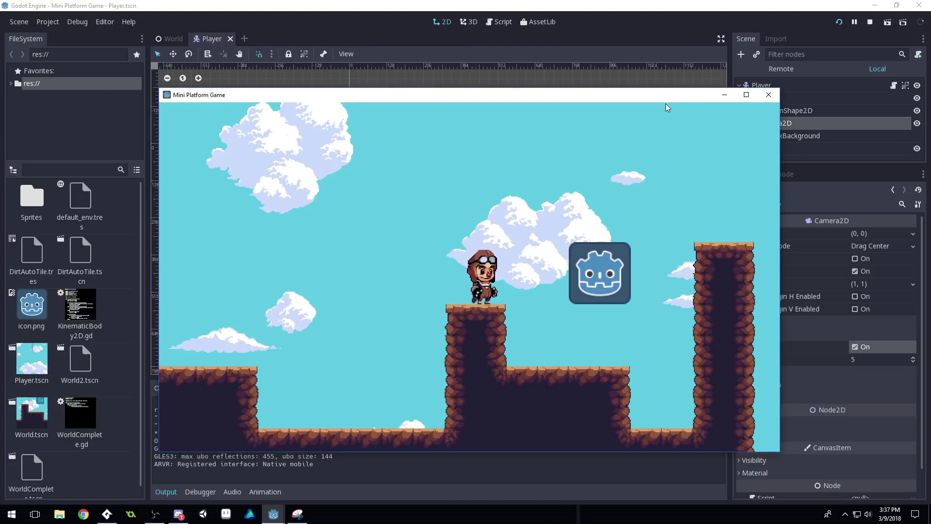
key("Up")
key("Right")
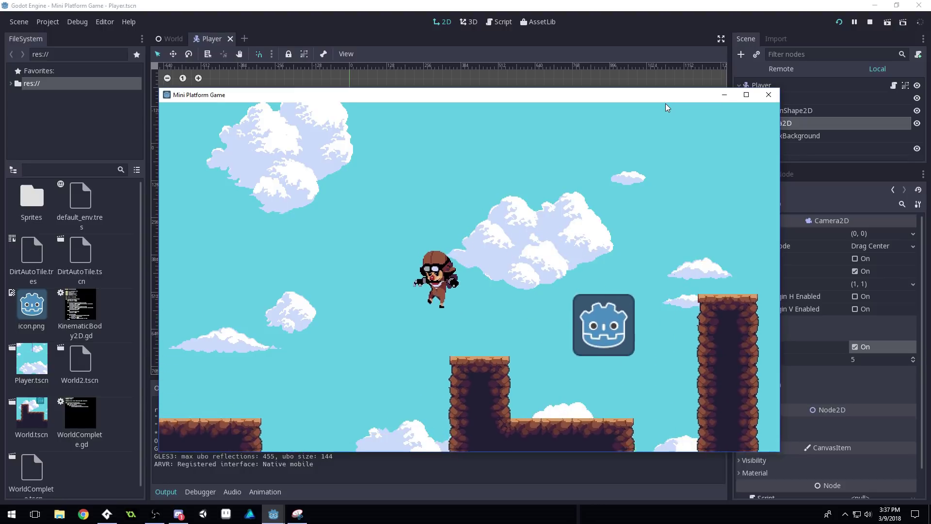
key("Left")
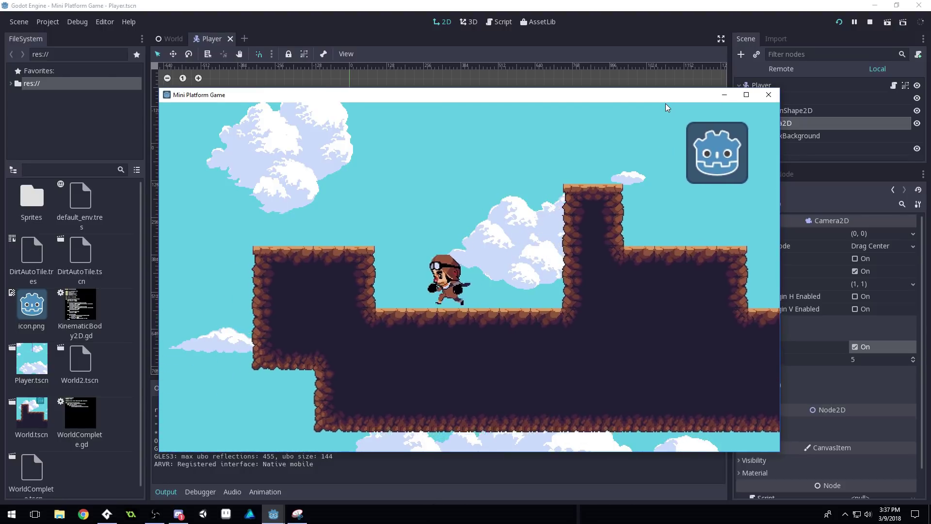
key("Up")
key("Right")
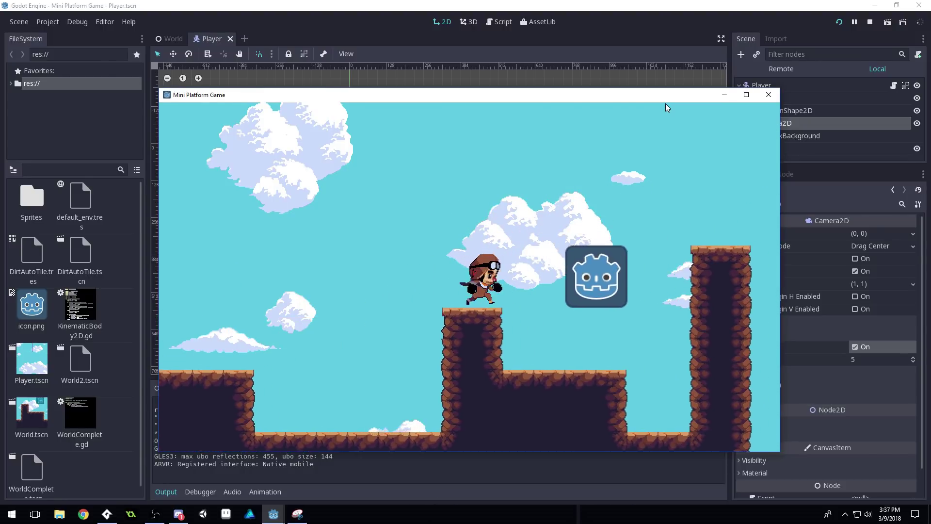
key("Left")
key("Up")
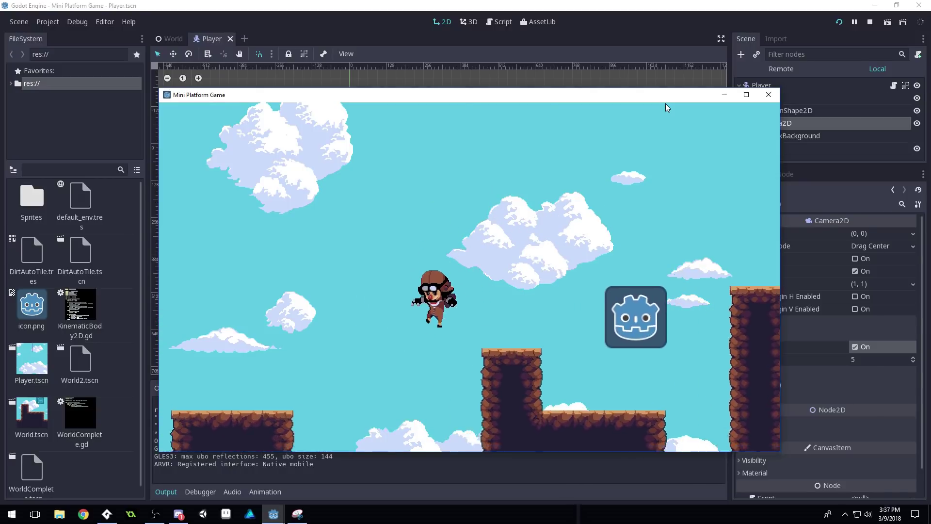
key("Right")
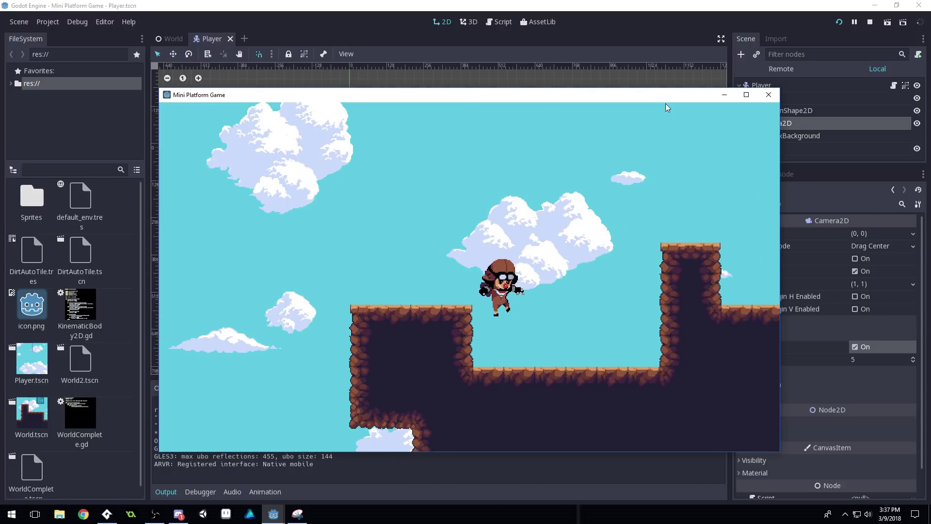
key("Right")
key("Up")
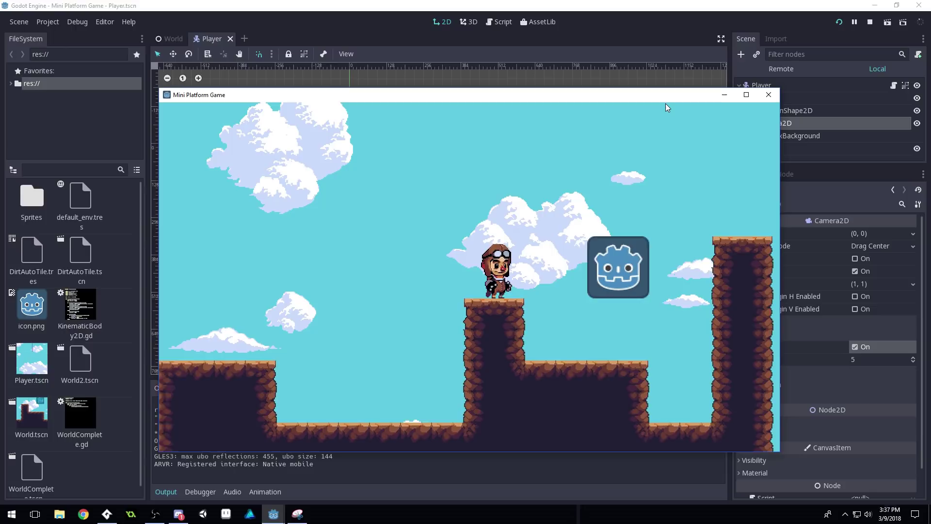
key("Right")
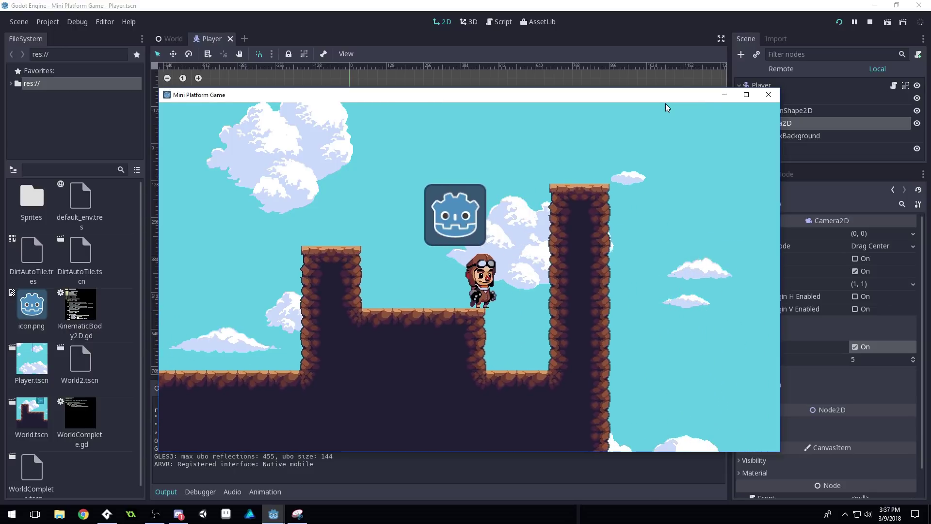
key("Right")
key("Up")
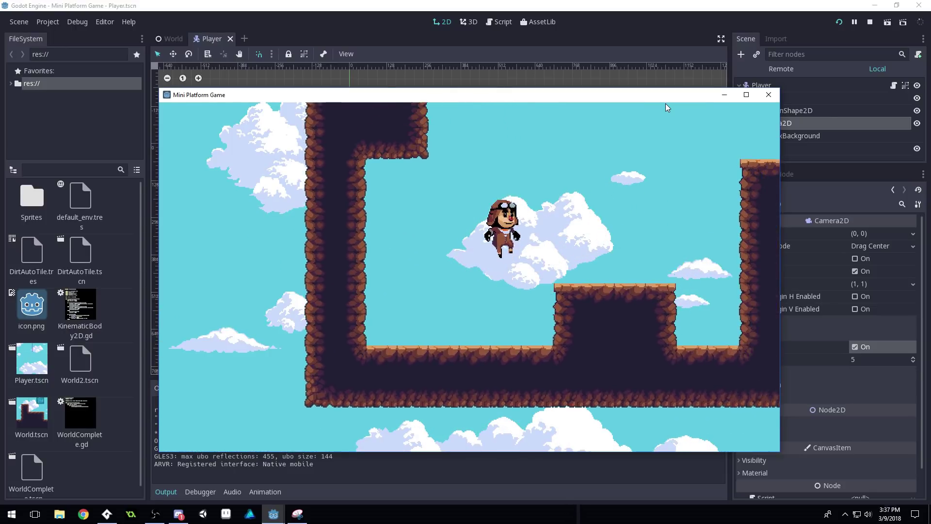
left_click(768, 94)
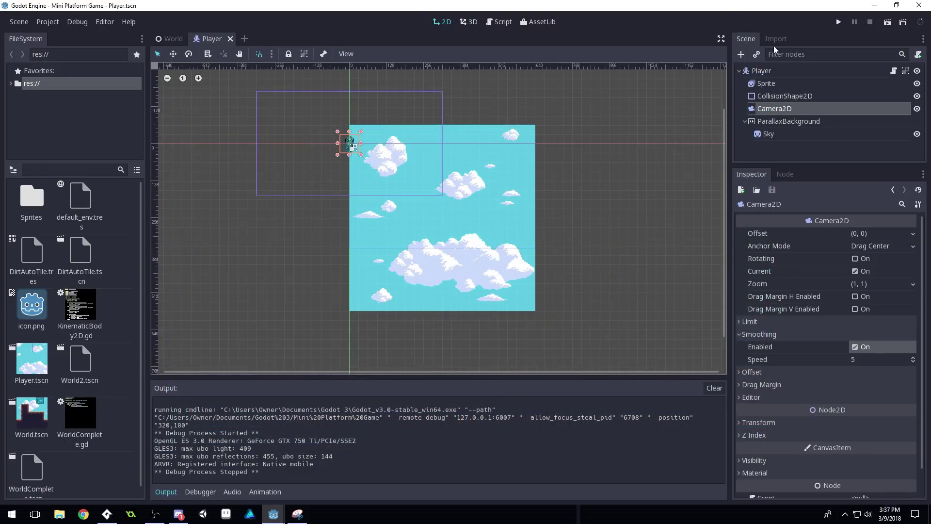
- Switch the Camera2D smoothing back off
left_click(855, 347)
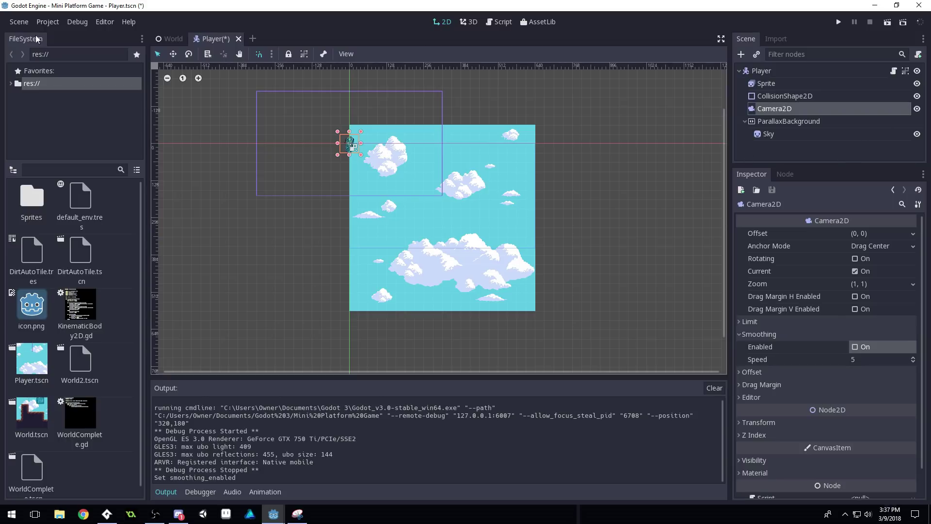
left_click(16, 23)
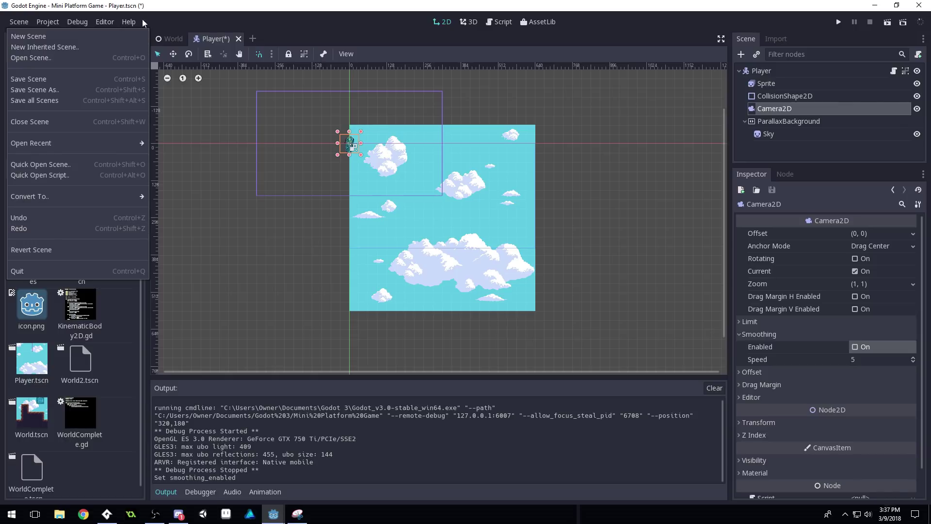
left_click(168, 20)
- Enable Use Pixel Snap under Rendering > Quality in Project Settings
left_click(57, 23)
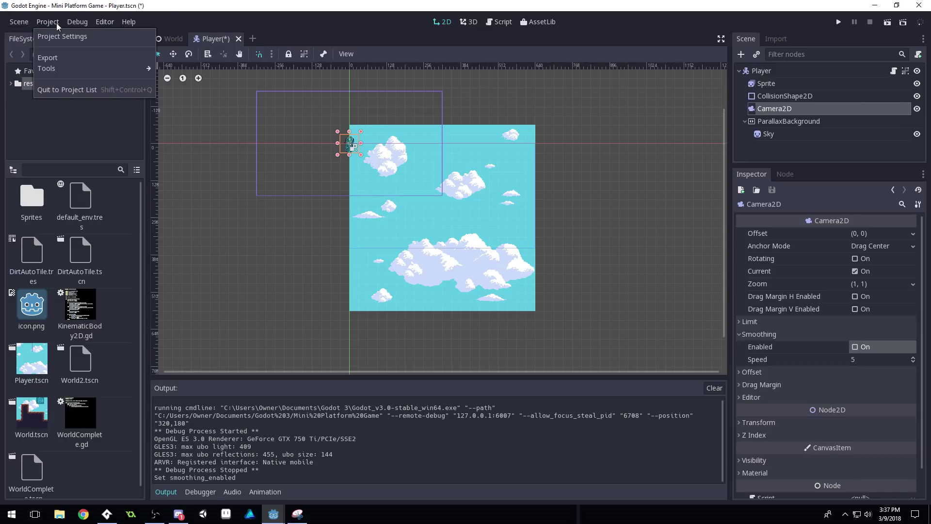
left_click(60, 37)
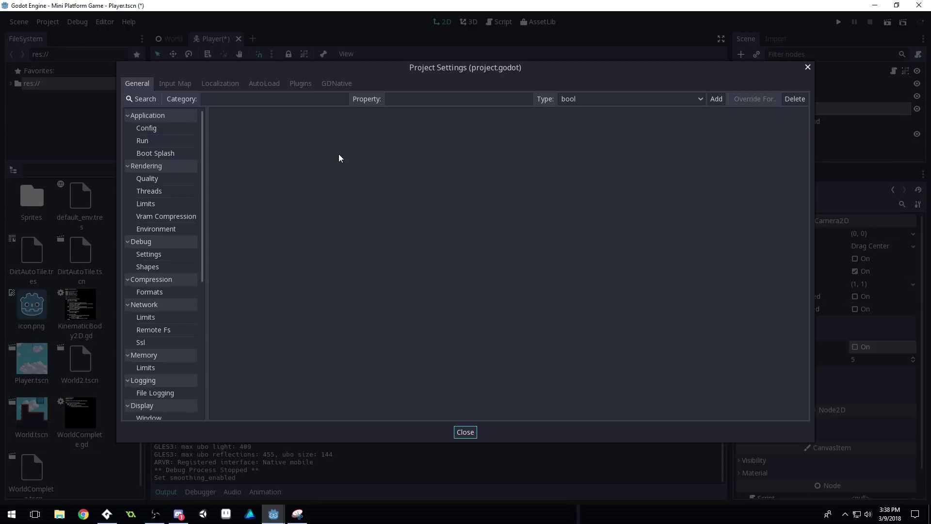
left_click(153, 181)
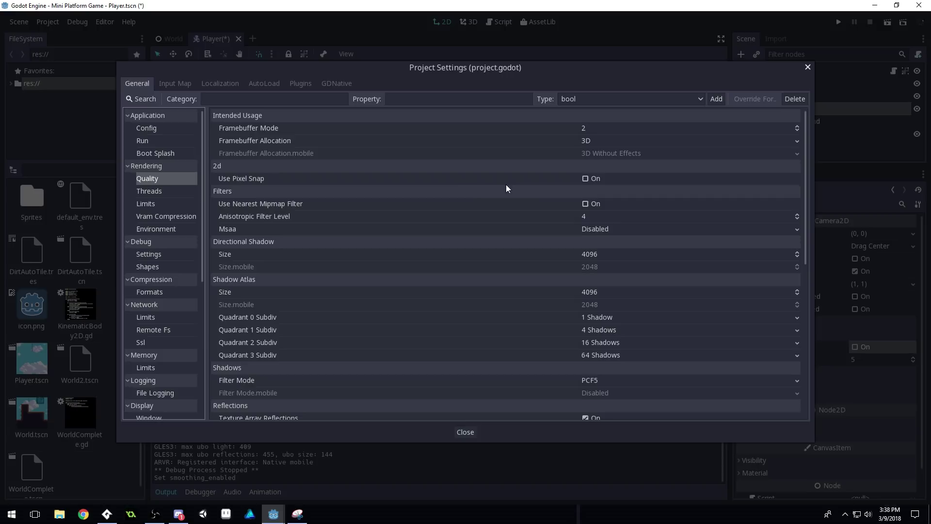
left_click(585, 179)
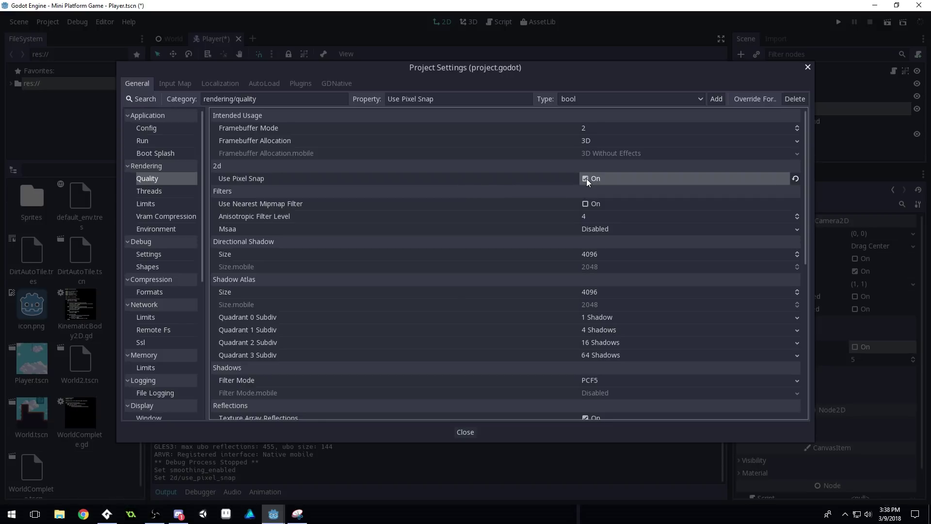
left_click(471, 431)
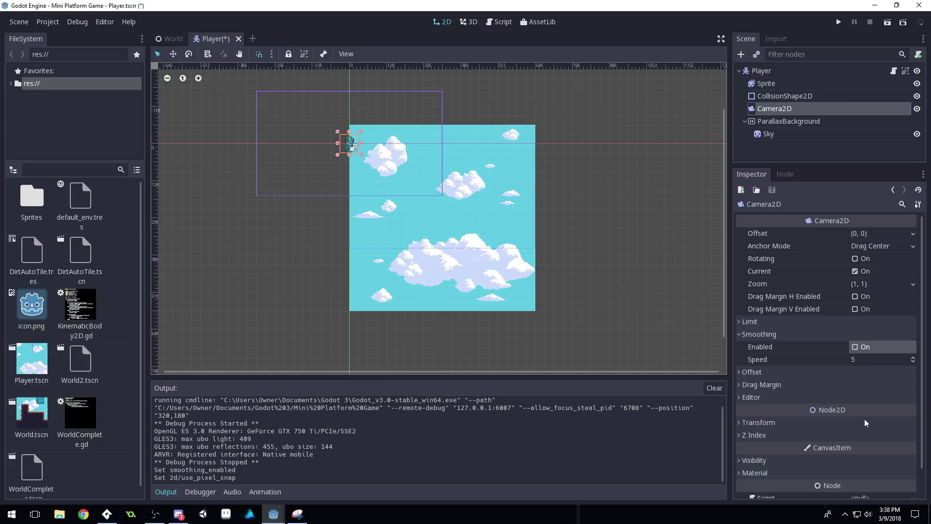
- Re-enable Camera2D smoothing, launch the game with F5, and jump the player between pillars
left_click(859, 346)
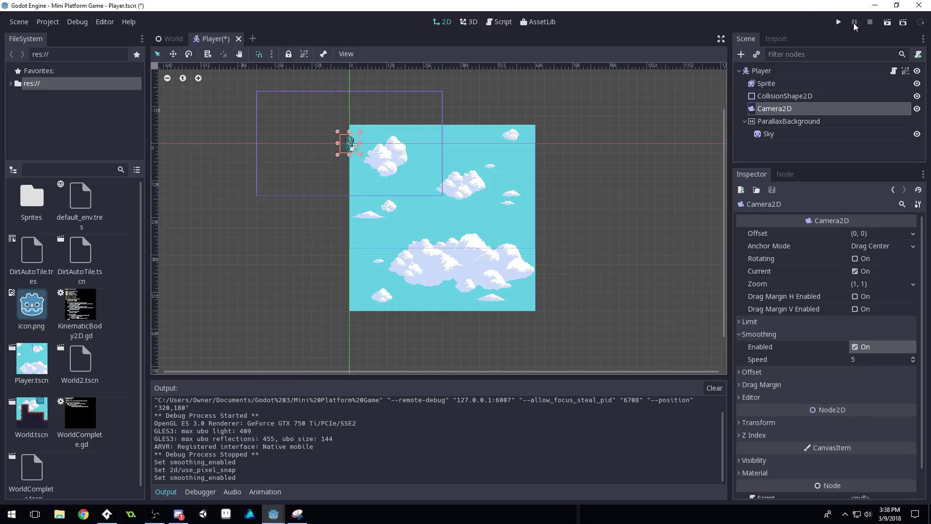
key("F5")
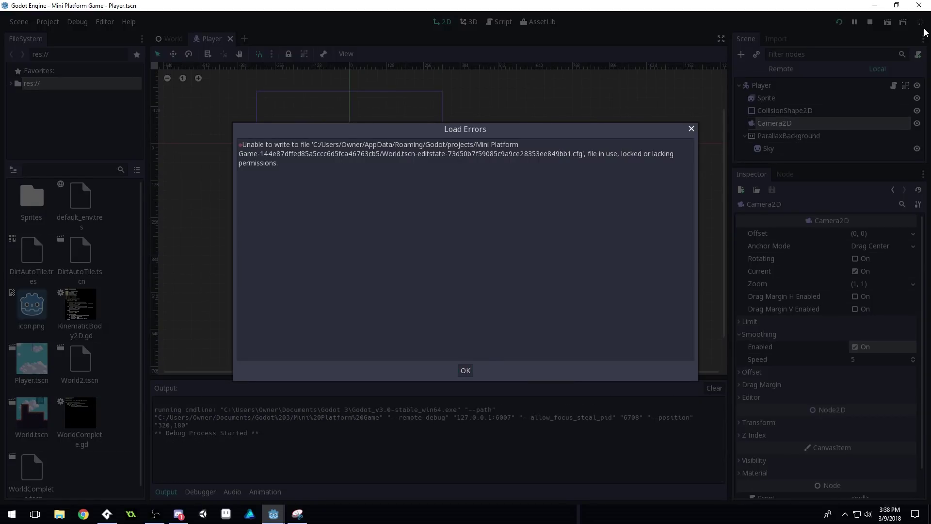
key("Right")
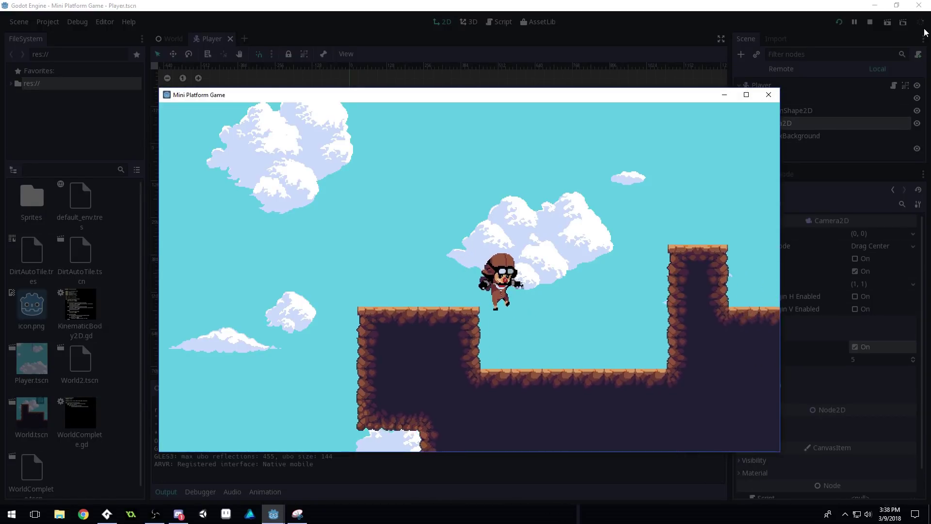
key("Up")
key("Left")
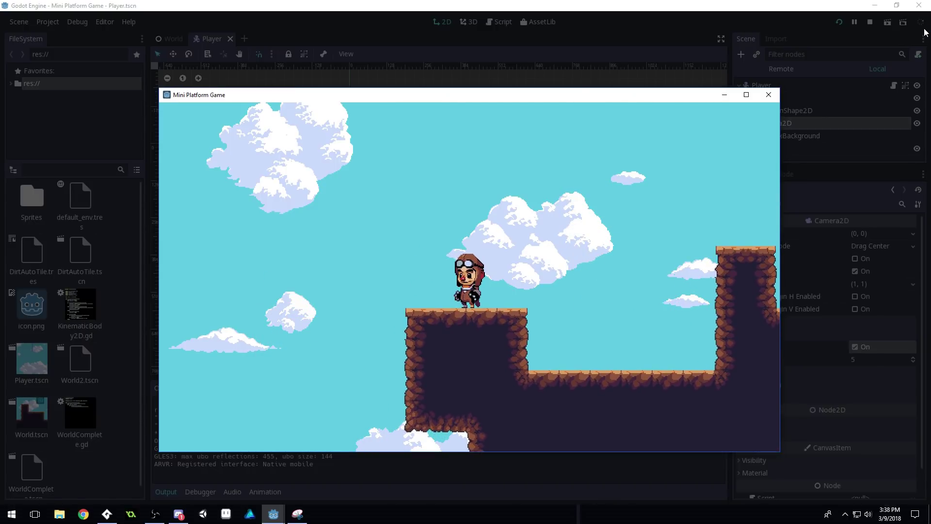
key("Right")
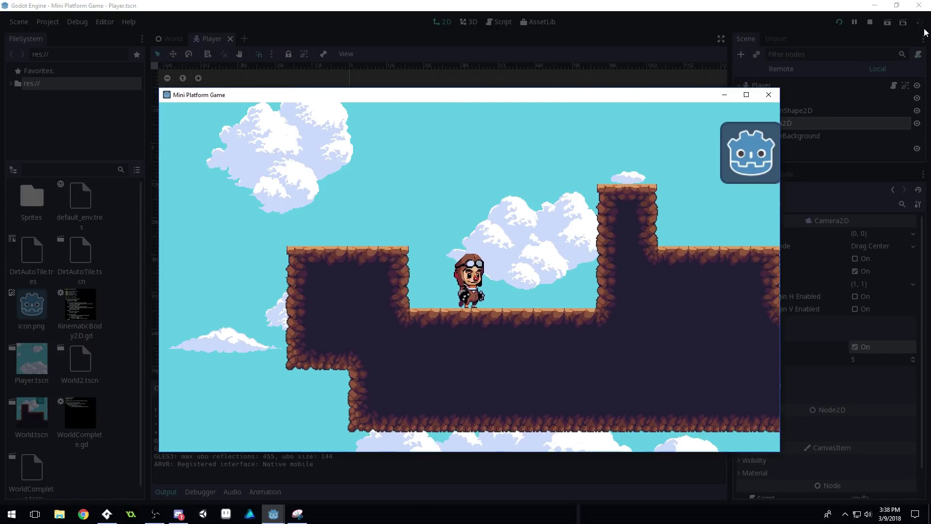
key("Right")
key("Up")
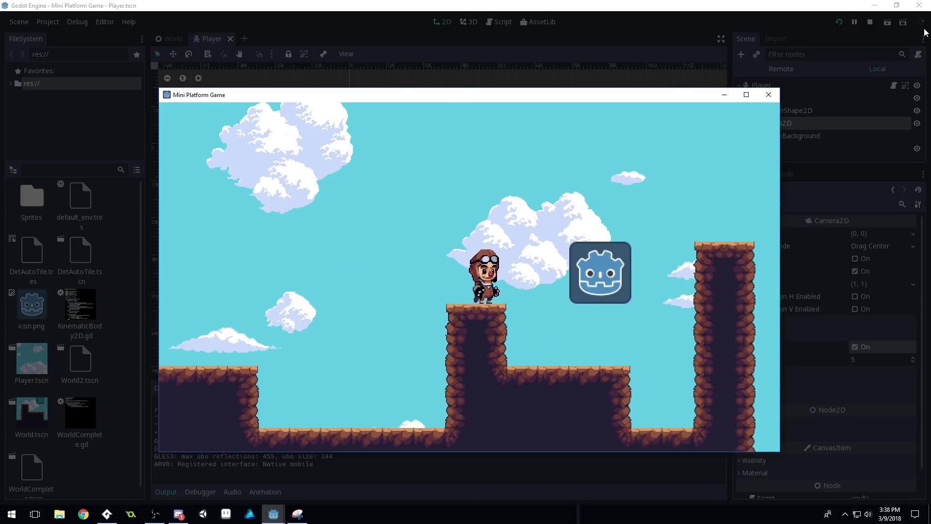
key("Up")
key("Left")
key("Right")
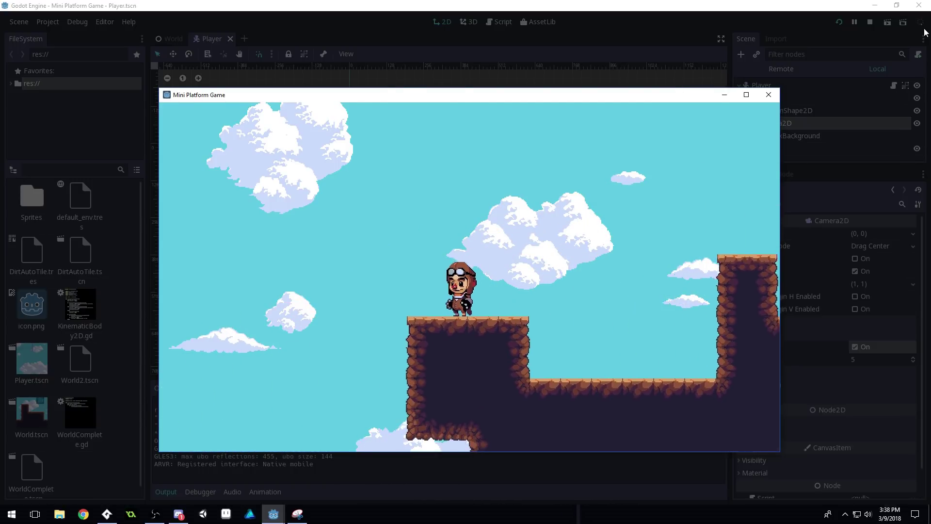
- Run across the ledges and tall pillar, then close the game and dismiss Load Errors
key("Left")
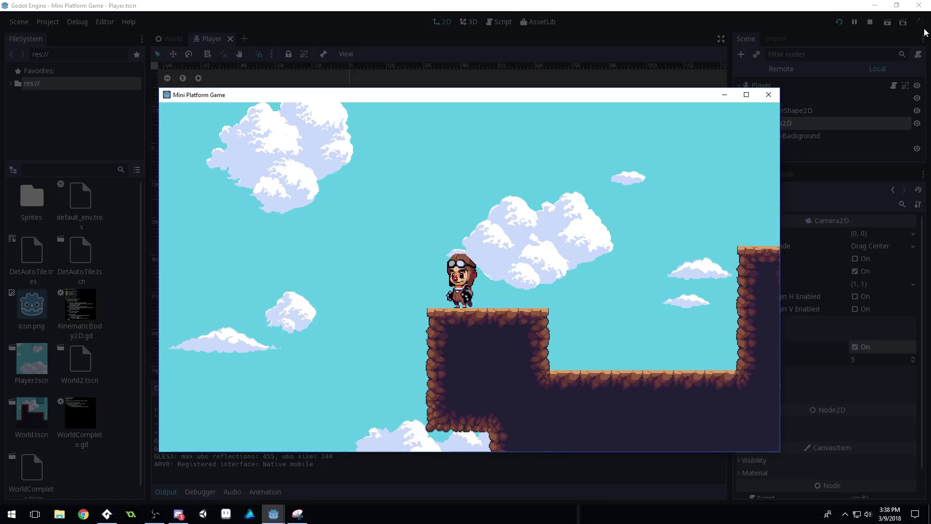
key("Right")
key("Up")
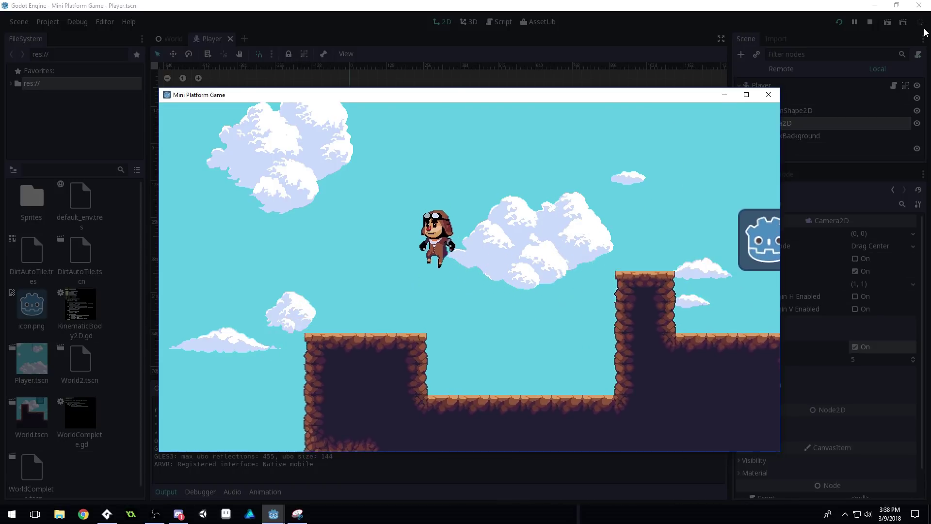
key("Right")
key("Right")
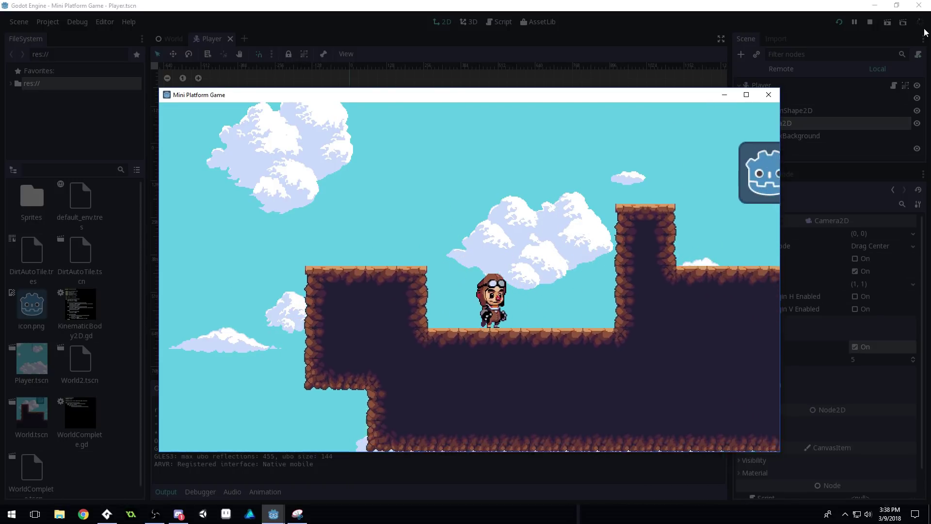
key("Up")
key("Right")
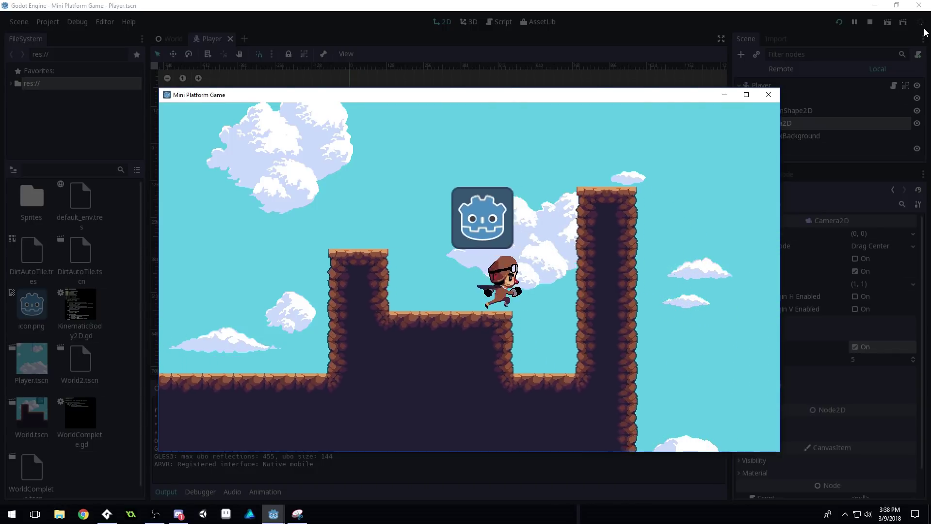
key("Up")
key("Right")
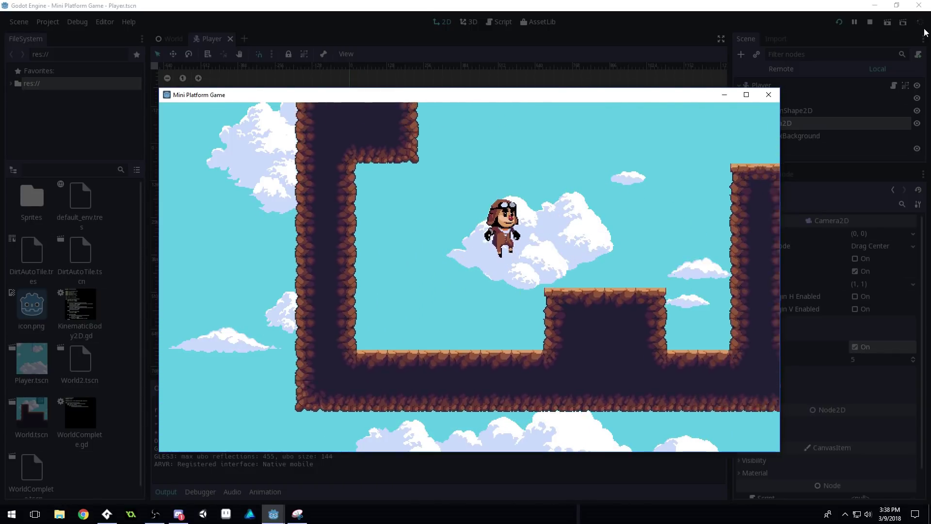
key("Left")
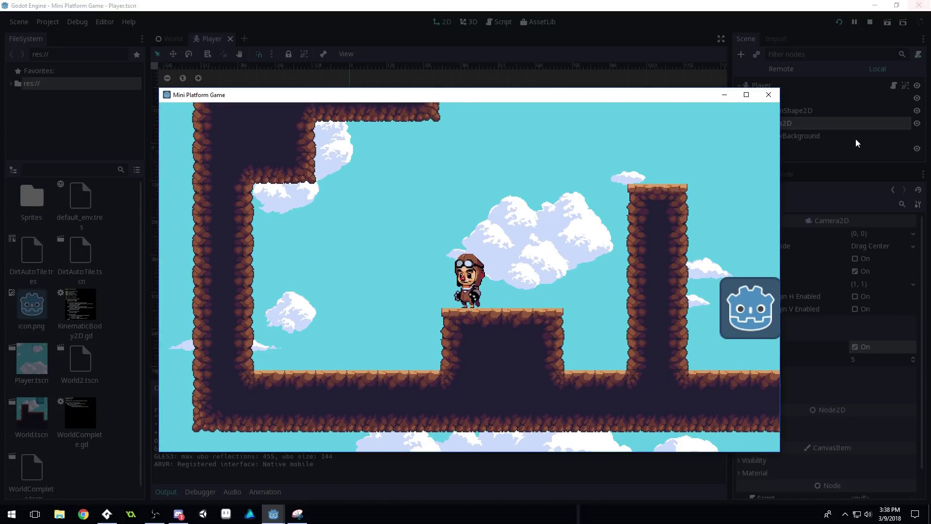
left_click(769, 95)
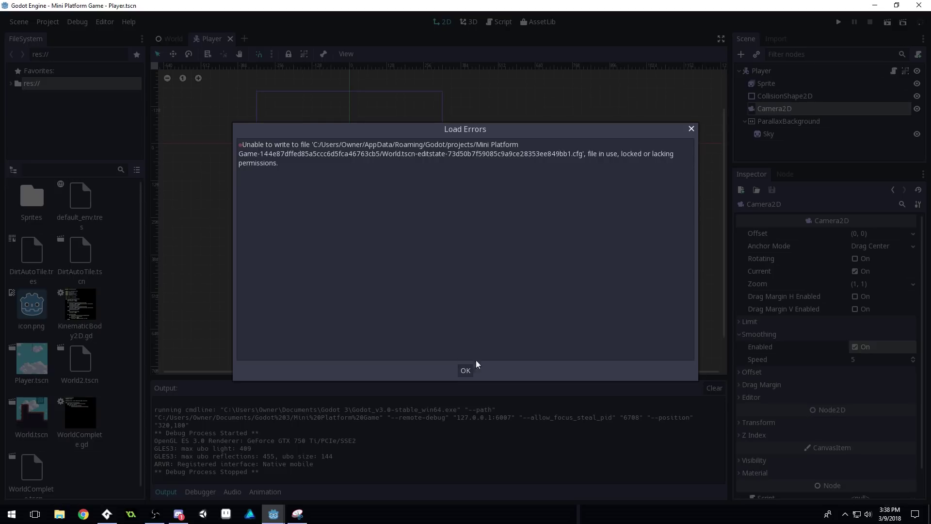
left_click(467, 370)
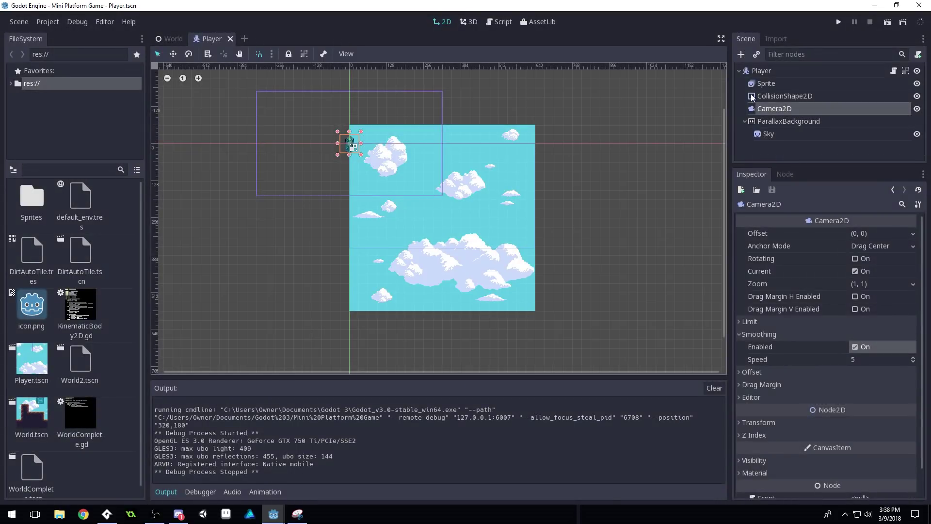
- Turn off Camera2D smoothing, collapse the Smoothing section, and run the game again
left_click(856, 347)
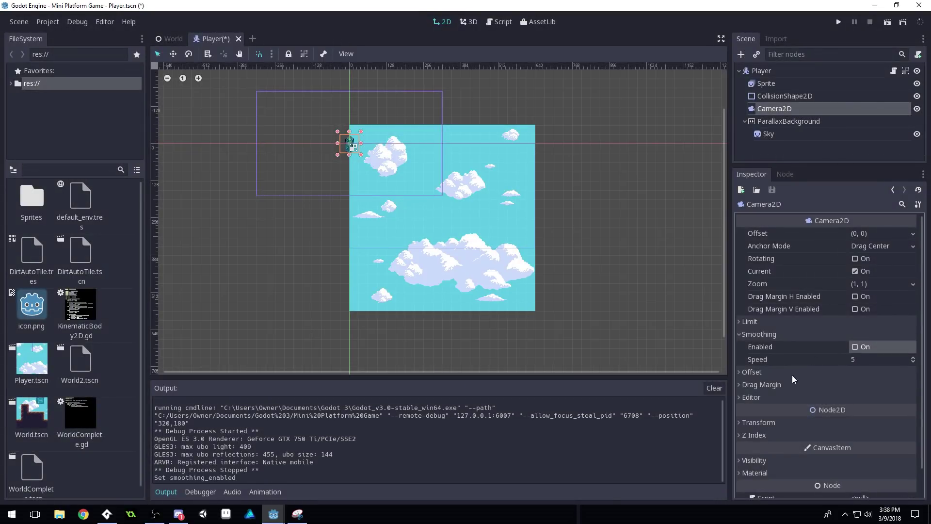
left_click(741, 335)
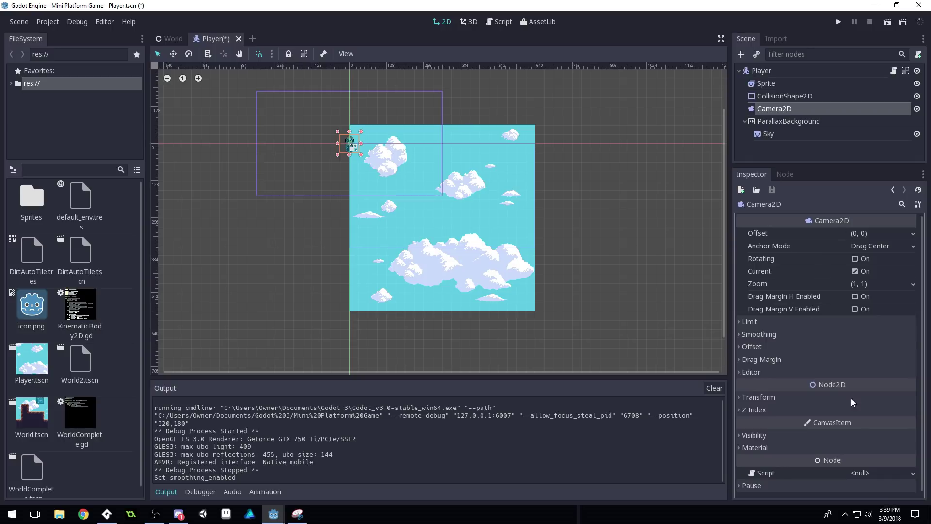
left_click(747, 334)
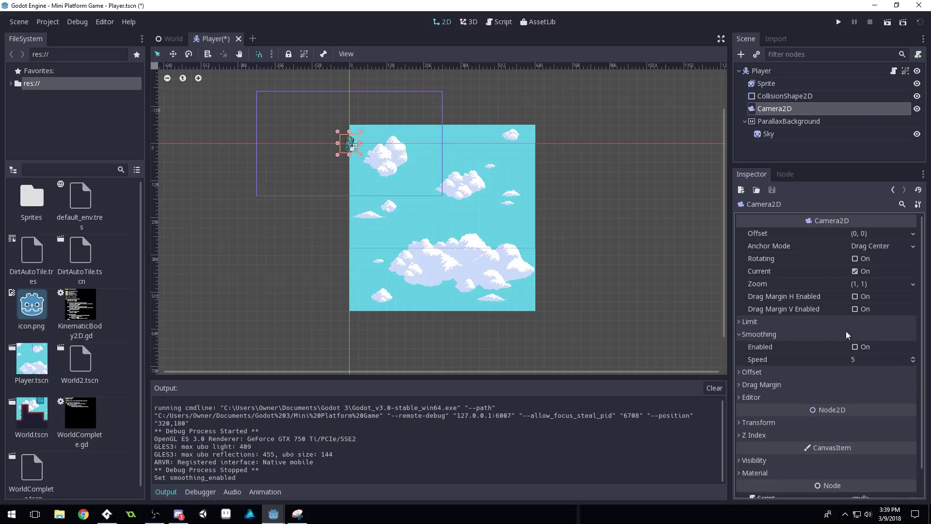
left_click(749, 336)
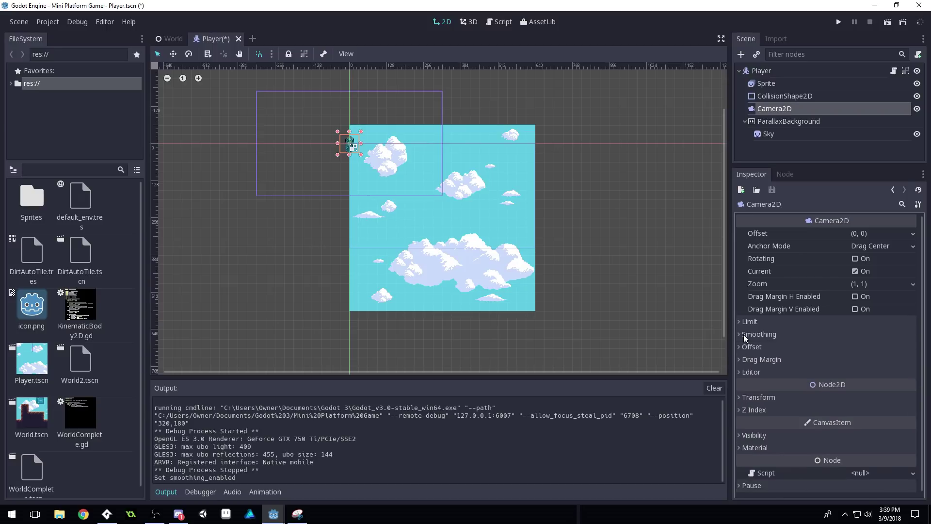
left_click(838, 22)
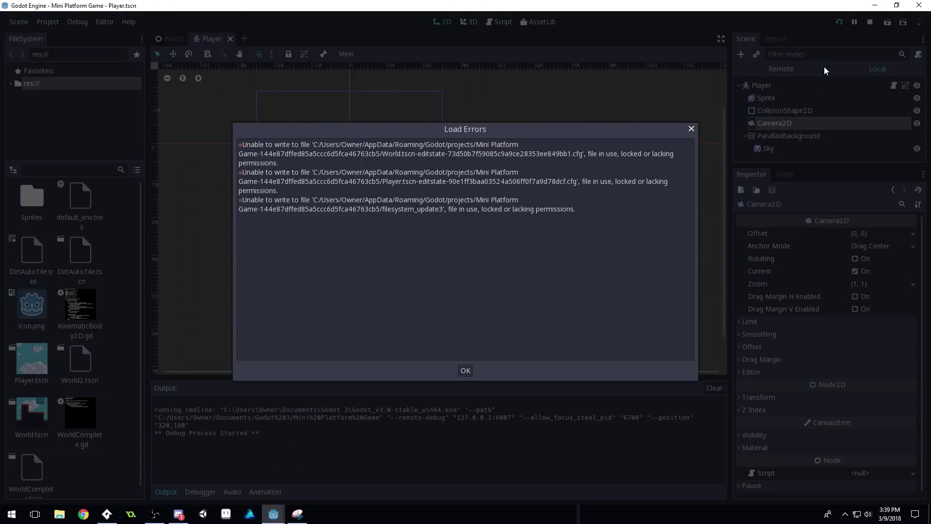
- Jump the player onto the raised pillar without smoothing, then close the game and dismiss Load Errors
key("Left")
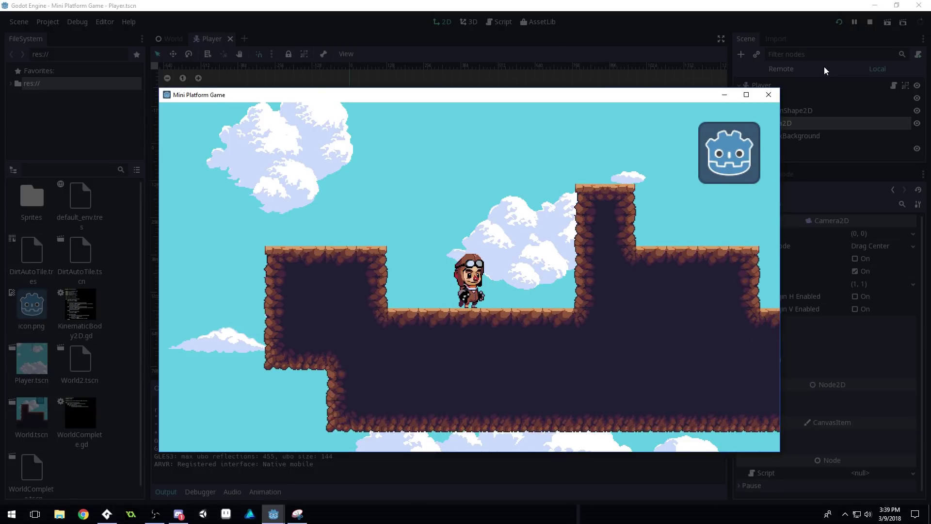
key("Up")
key("Right")
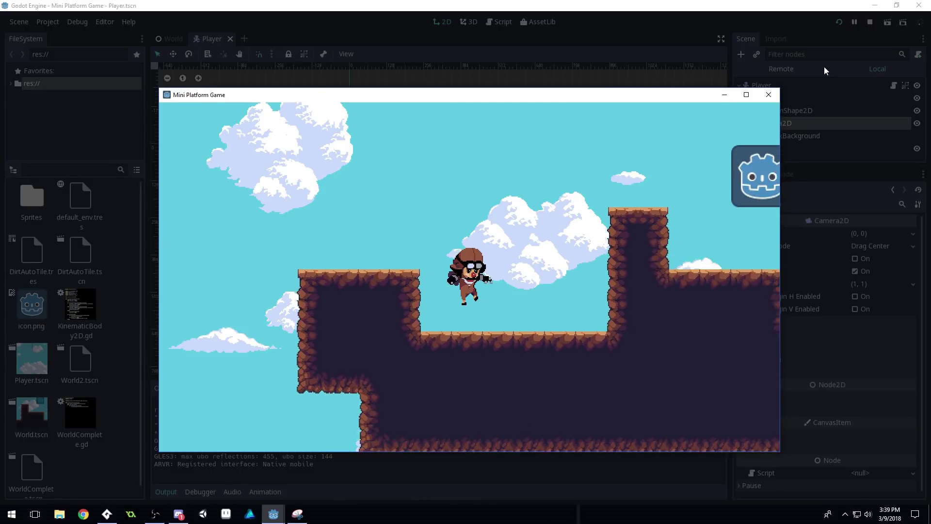
key("Right")
key("Up")
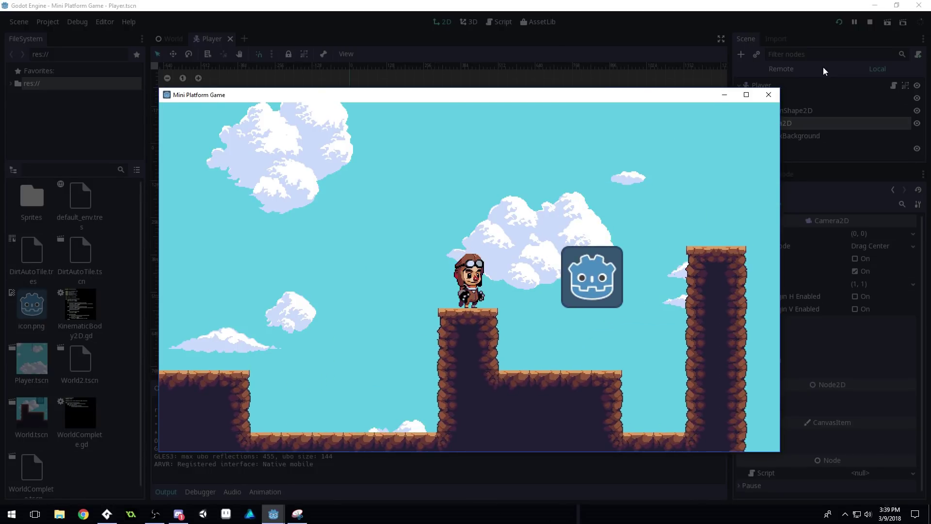
left_click(768, 95)
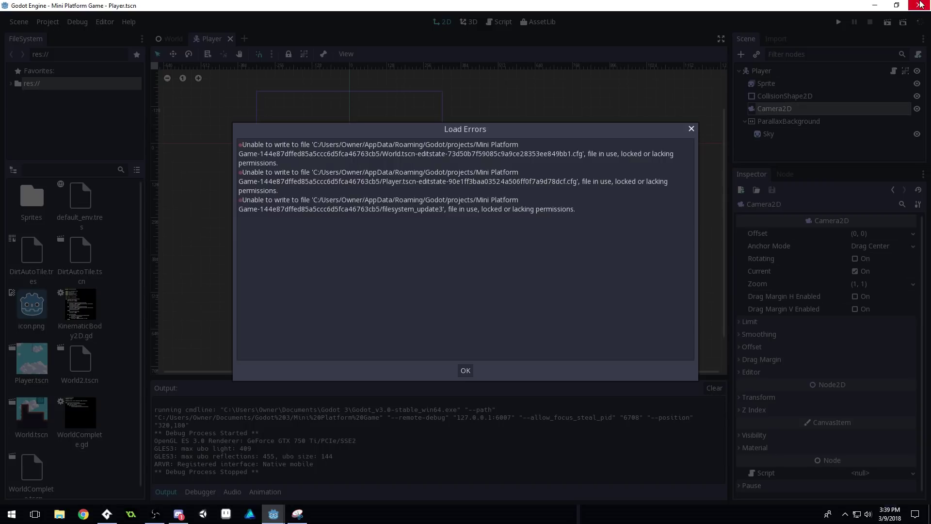
left_click(465, 371)
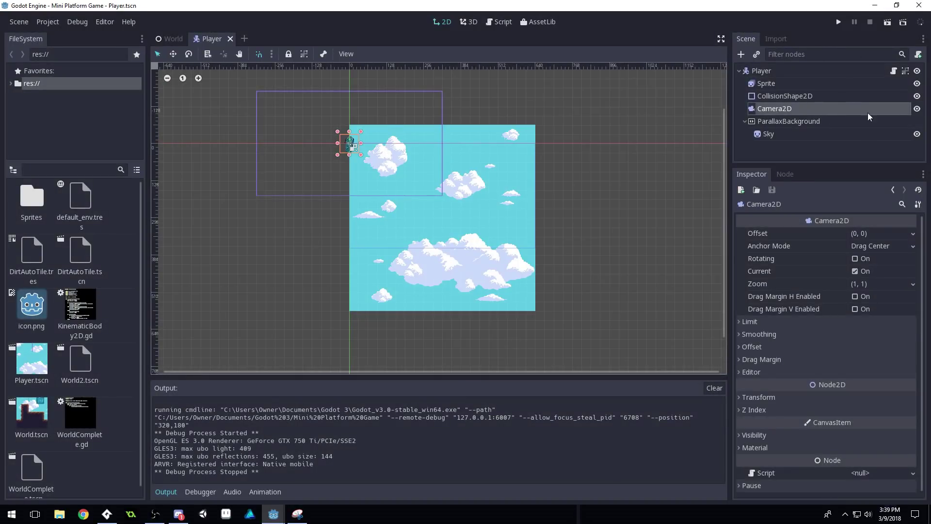
- Add a ParallaxLayer child node under ParallaxBackground
left_click(807, 121)
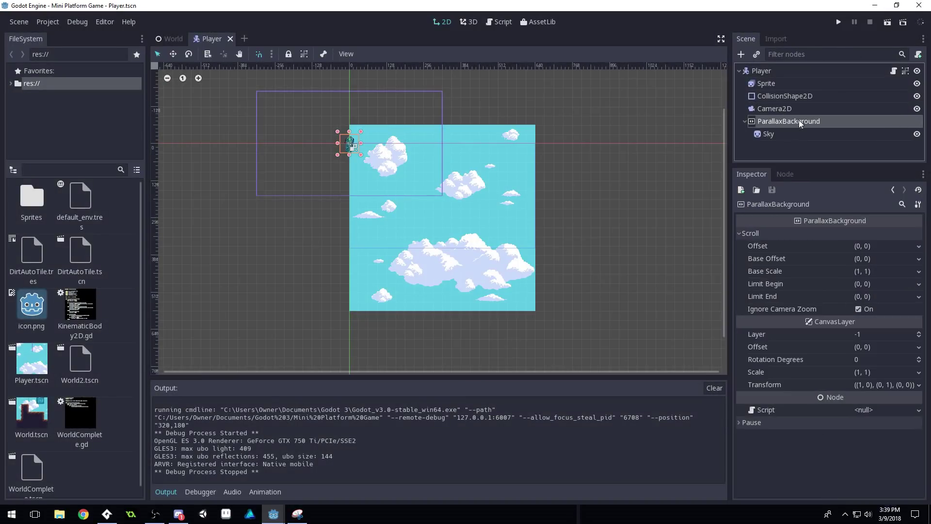
left_click(740, 54)
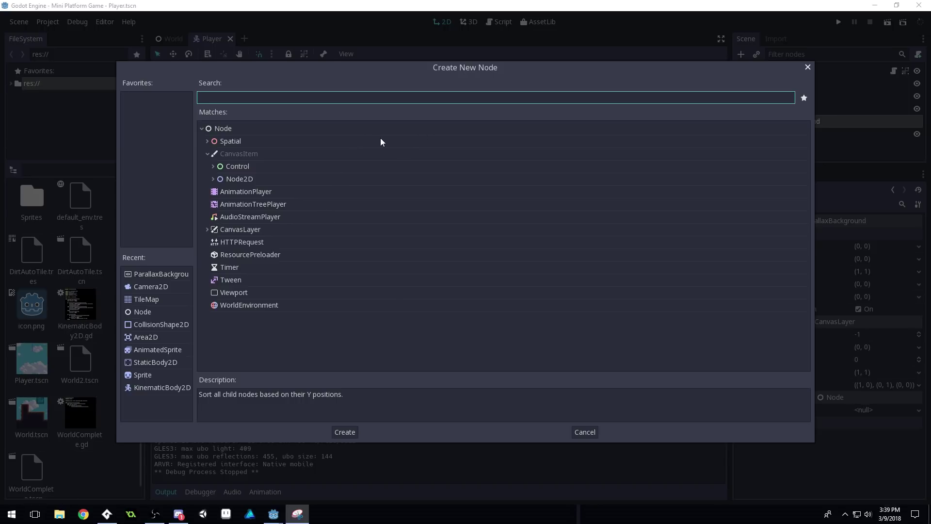
left_click(272, 97)
type("Para")
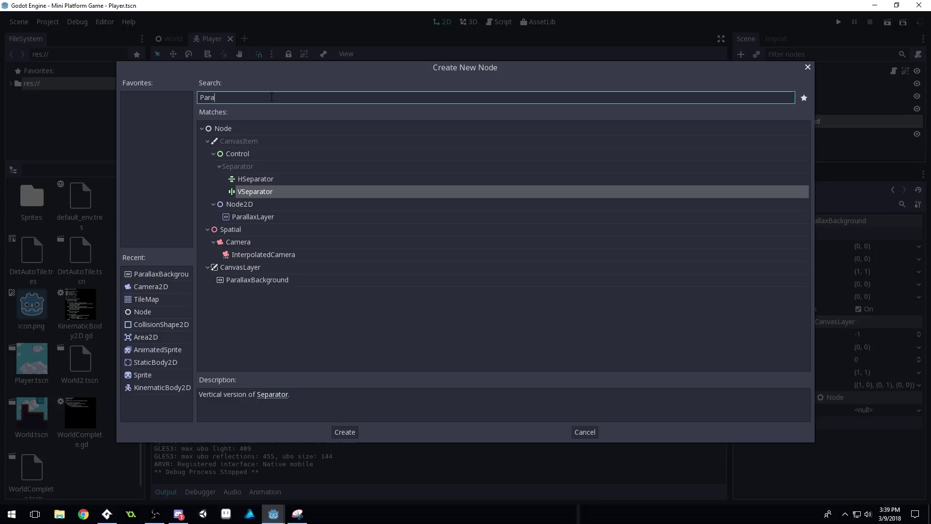
double_click(266, 217)
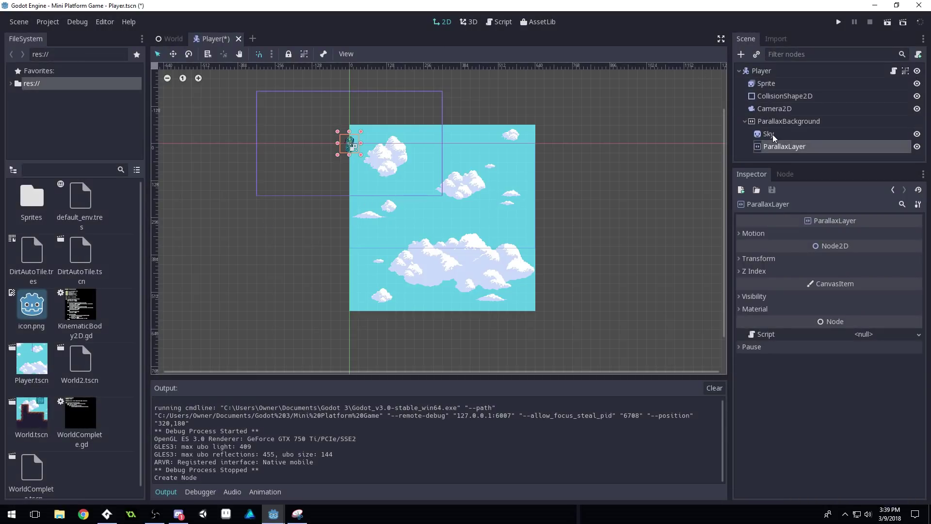
- Move Sky under the ParallaxLayer and compare both nodes in the Inspector
left_click_drag(773, 135, 776, 147)
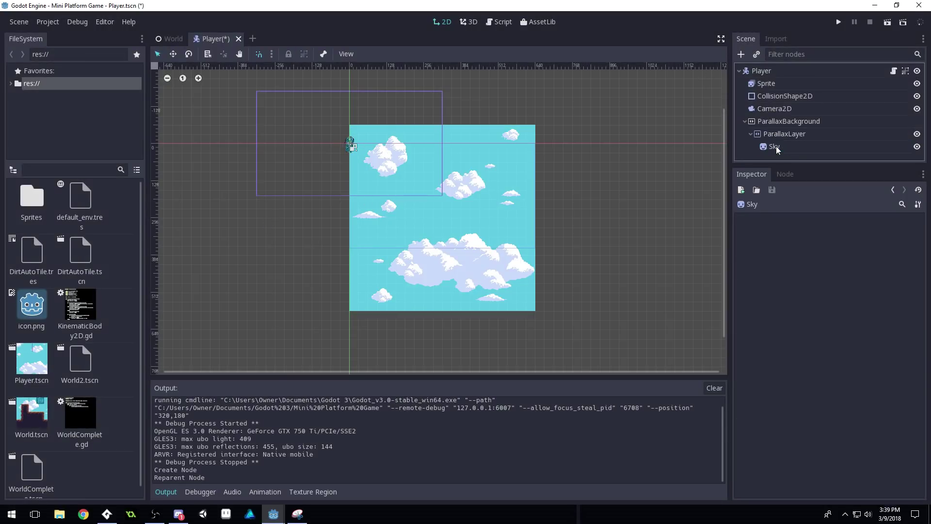
left_click(783, 135)
left_click(781, 144)
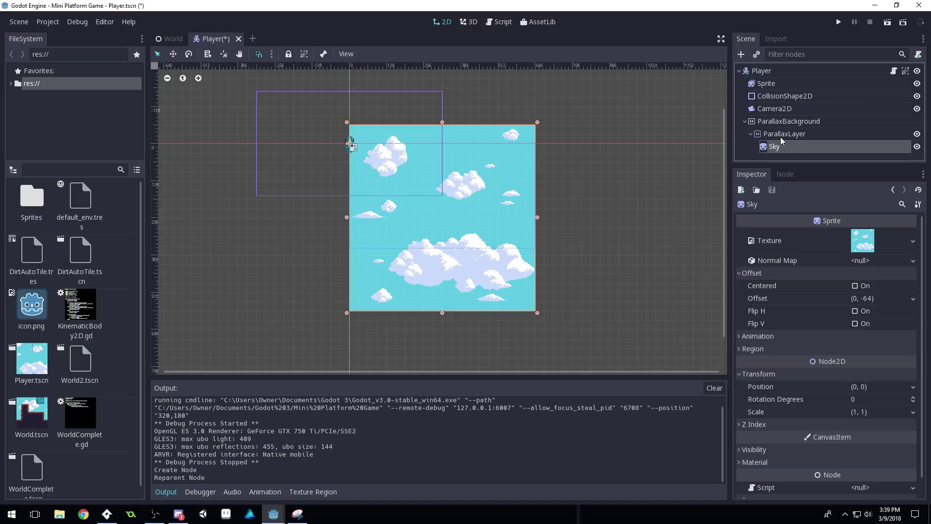
left_click(781, 136)
- Review the Sky sprite and the ParallaxBackground scroll settings in the Inspector
left_click(779, 146)
scroll(817, 335, "down", 1)
scroll(817, 336, "up", 1)
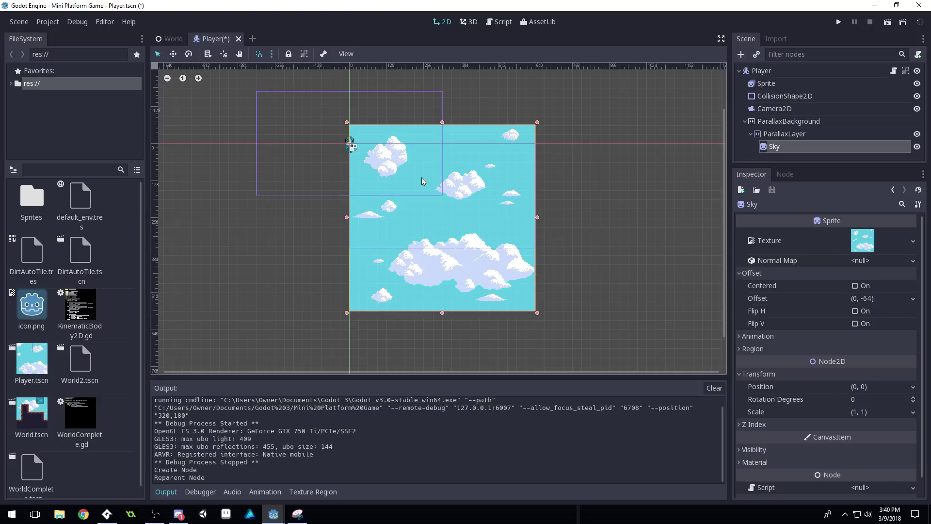
scroll(383, 148, "up", 3)
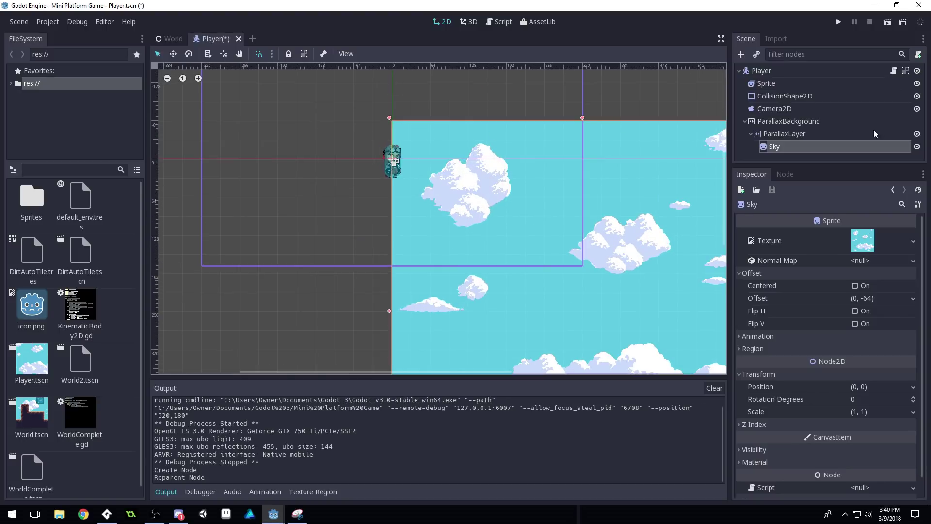
left_click(789, 125)
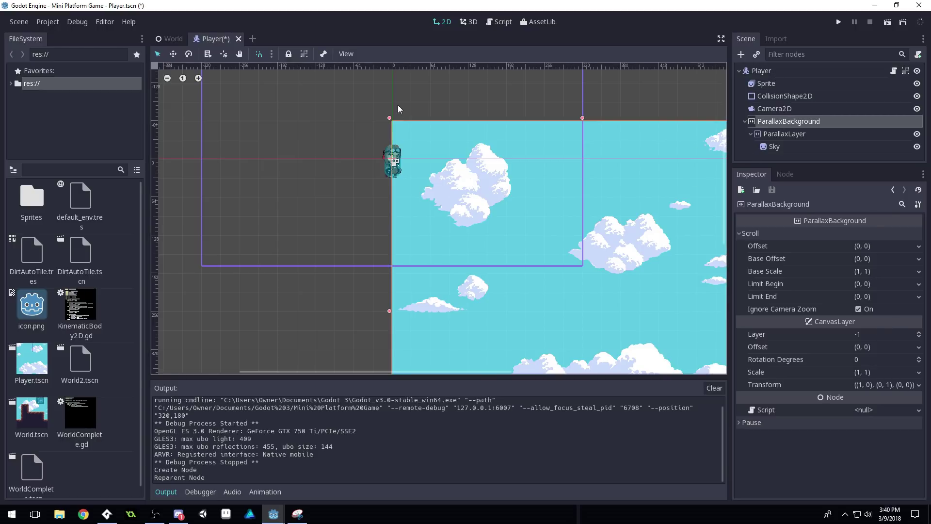
- Set the Sky sprite's Offset y to 0, making the offset (0, 0)
left_click(782, 147)
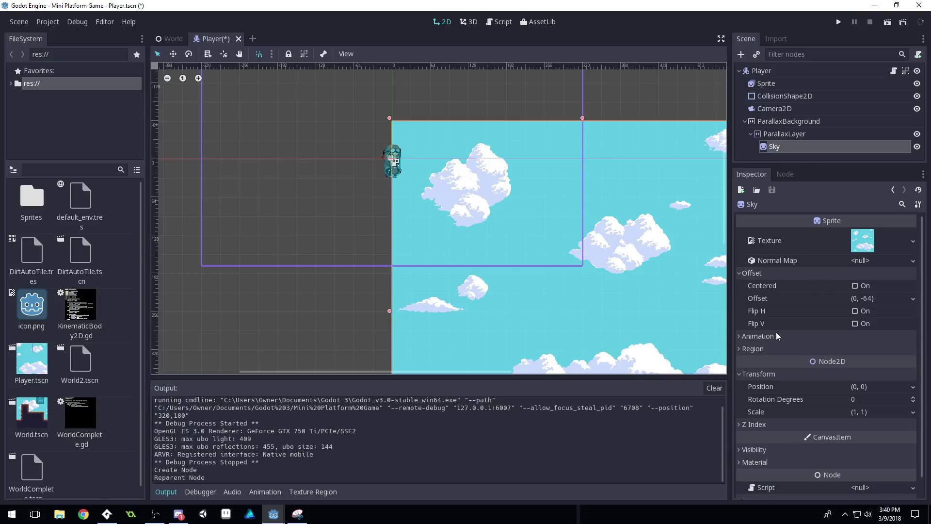
left_click(877, 299)
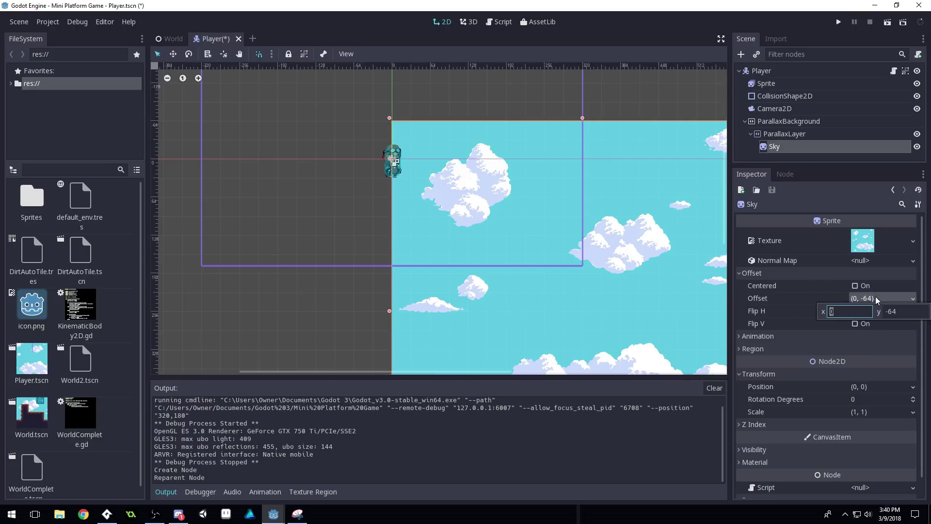
key("Tab")
type("0")
key("Return")
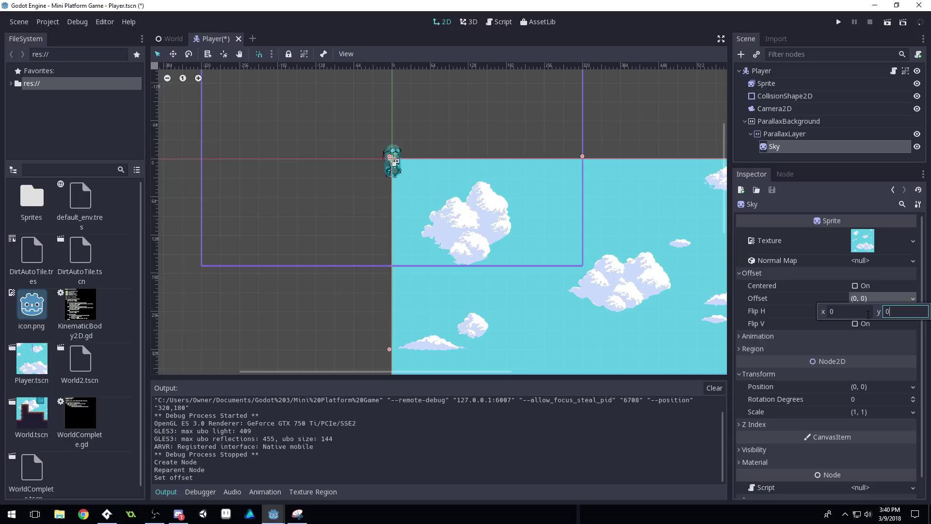
left_click(892, 291)
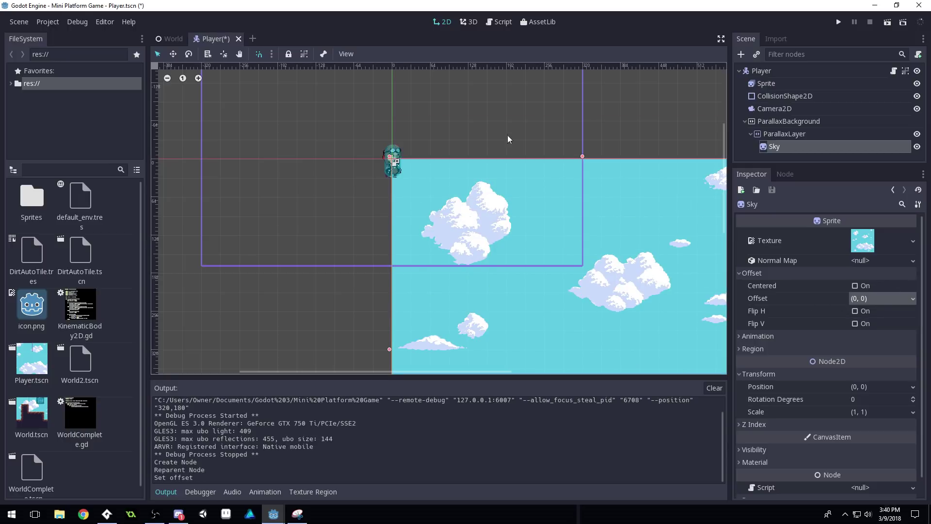
scroll(391, 158, "down", 3)
scroll(339, 154, "up", 1)
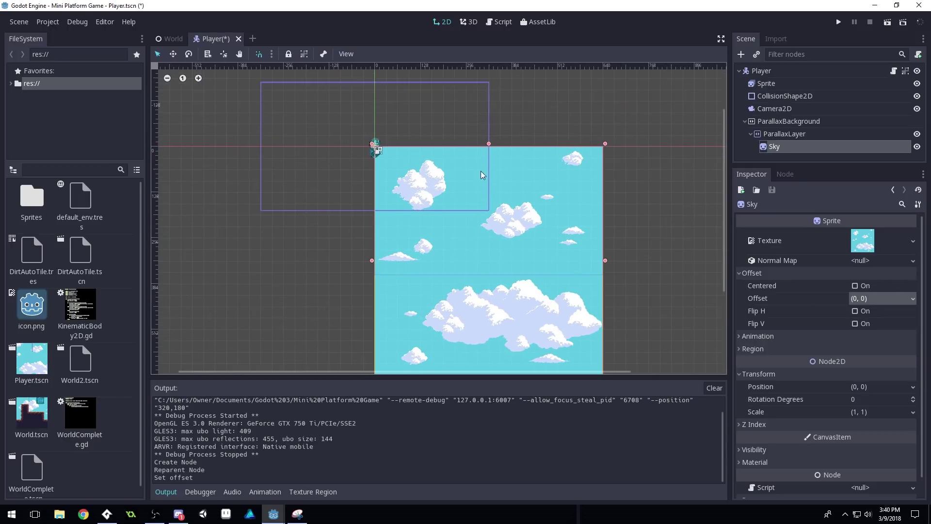
scroll(451, 167, "down", 1)
- Set the ParallaxLayer's Motion > Mirroring to 640 × 640
left_click(789, 134)
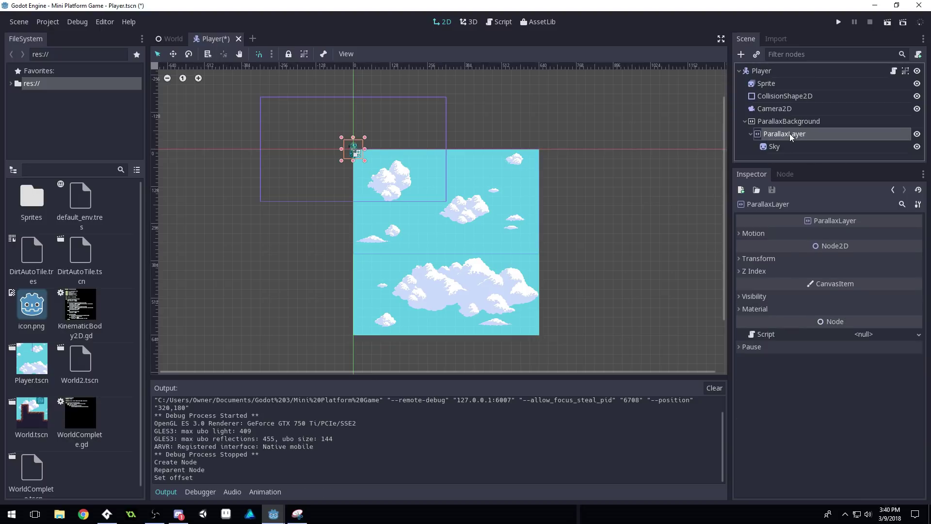
left_click(740, 234)
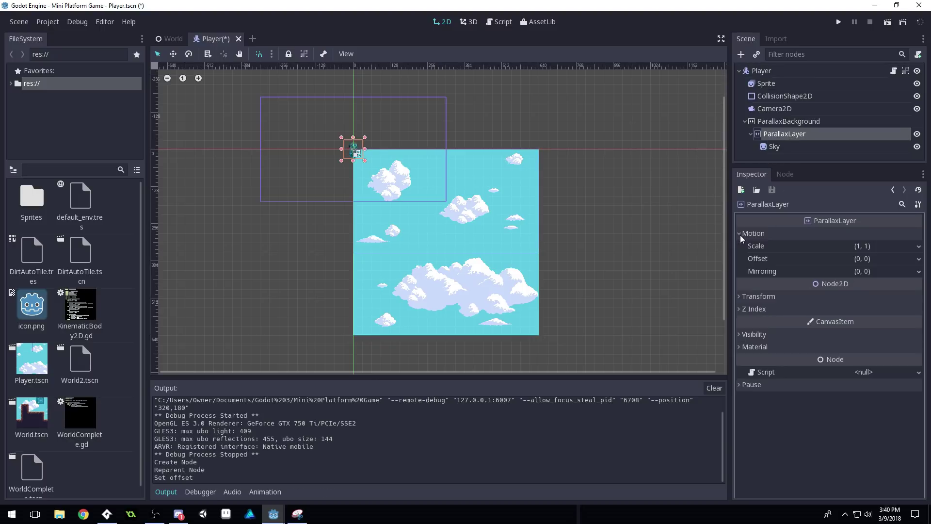
left_click(872, 273)
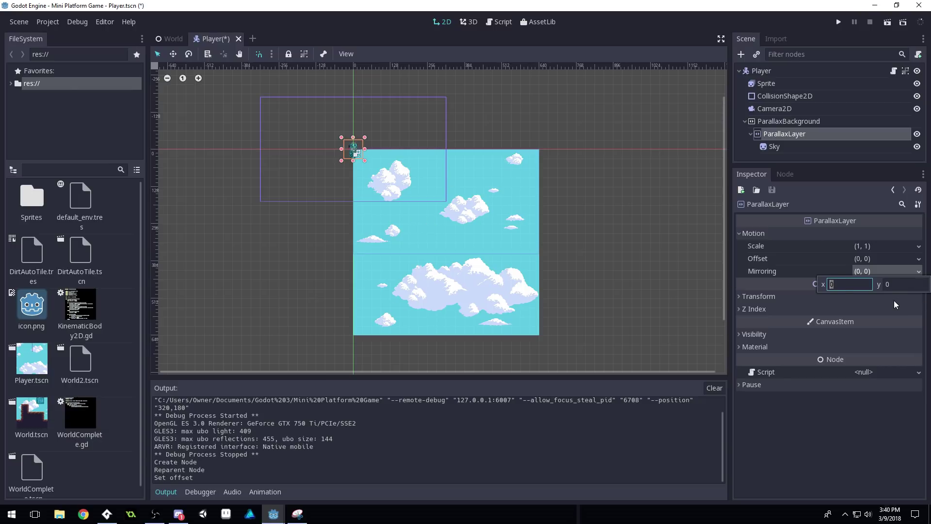
type("640")
key("Tab")
type("640")
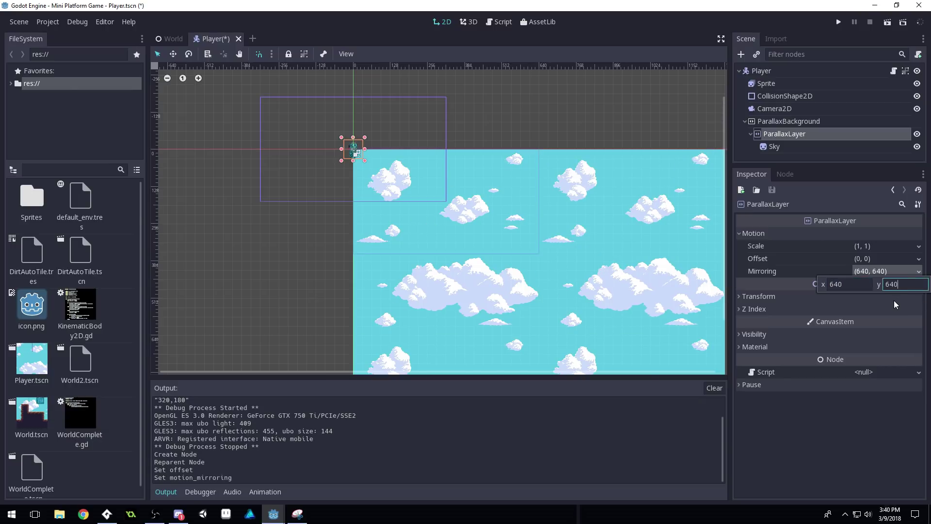
scroll(297, 123, "down", 3)
scroll(411, 129, "down", 3)
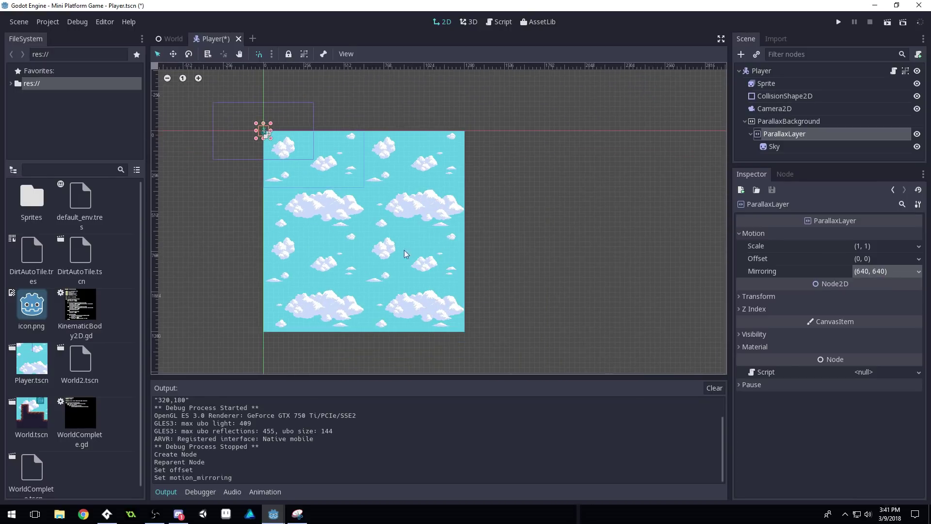
scroll(264, 199, "up", 4)
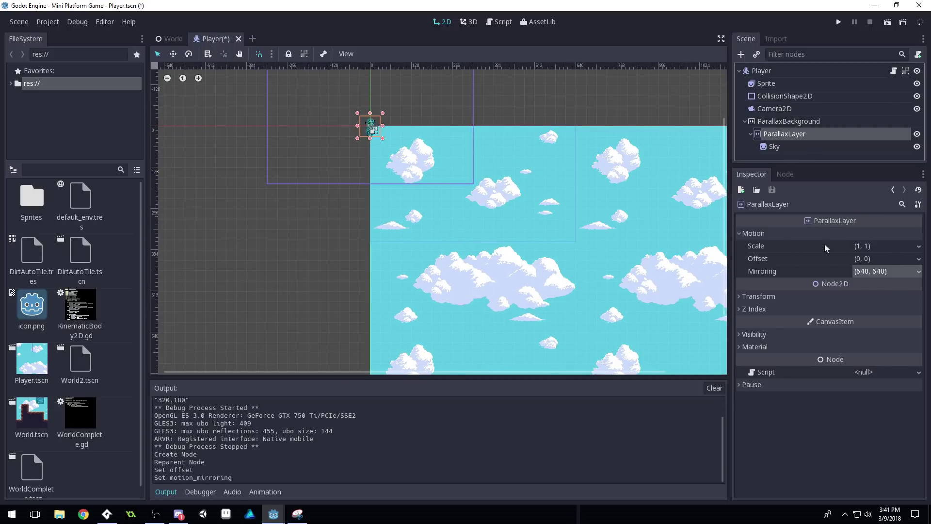
- Set the ParallaxLayer motion scale to 0.1 on x and y, then run the game
left_click(910, 246)
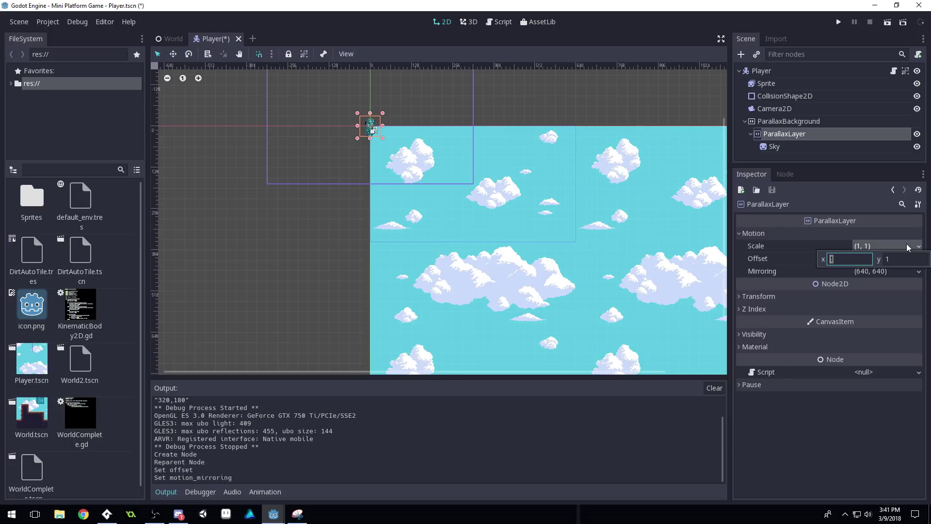
left_click(848, 260)
type(".5")
key("Tab")
type(".5")
left_click(848, 253)
key("BackSpace")
left_click(898, 261)
type("1")
key("BackSpace")
key("BackSpace")
type("1")
key("Return")
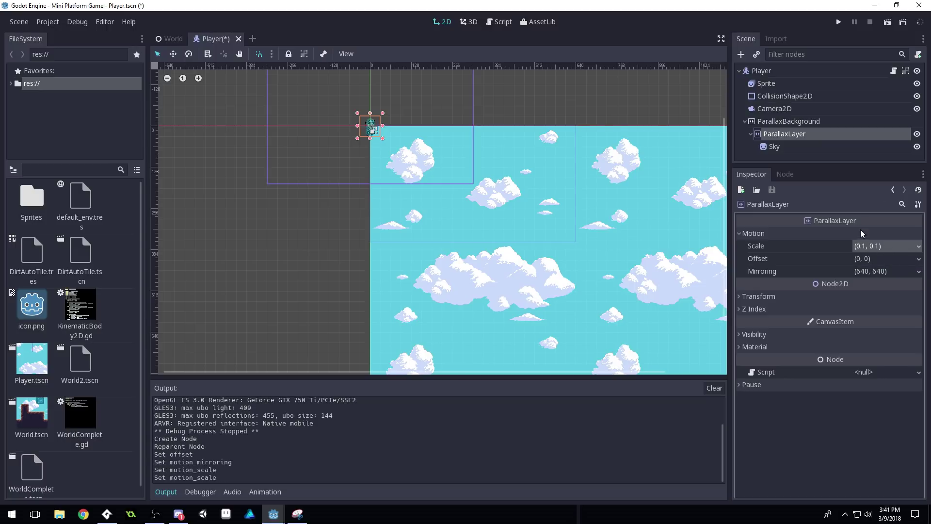
left_click(839, 22)
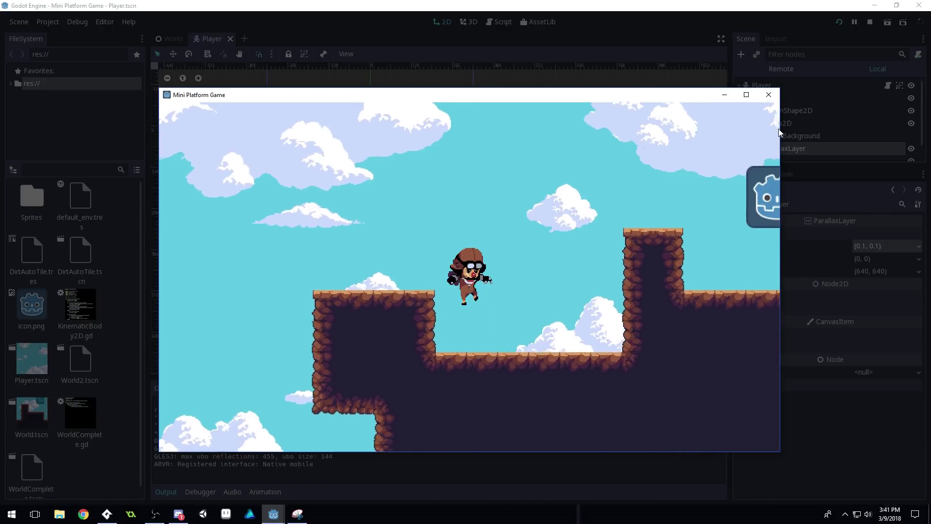
- Run the character right through the level, jumping onto the pillars
key("Right")
key("Left")
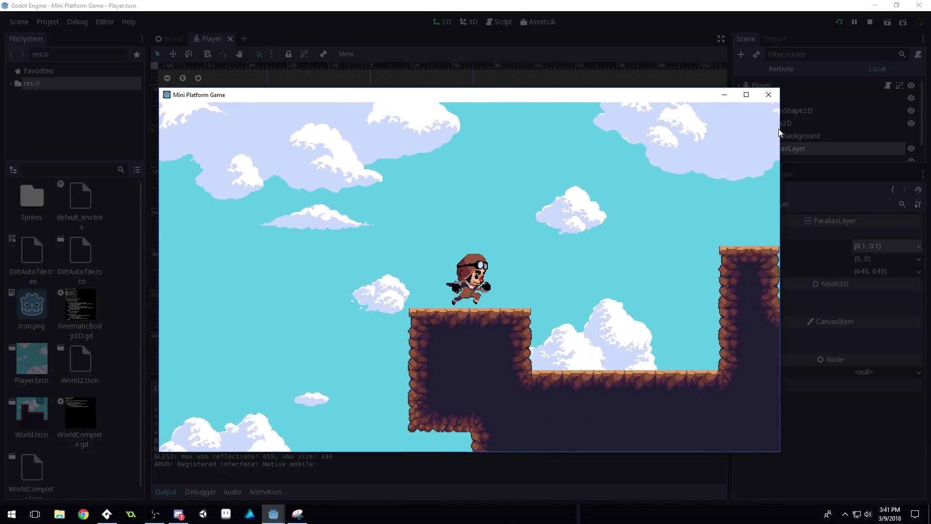
key("Right")
key("Up")
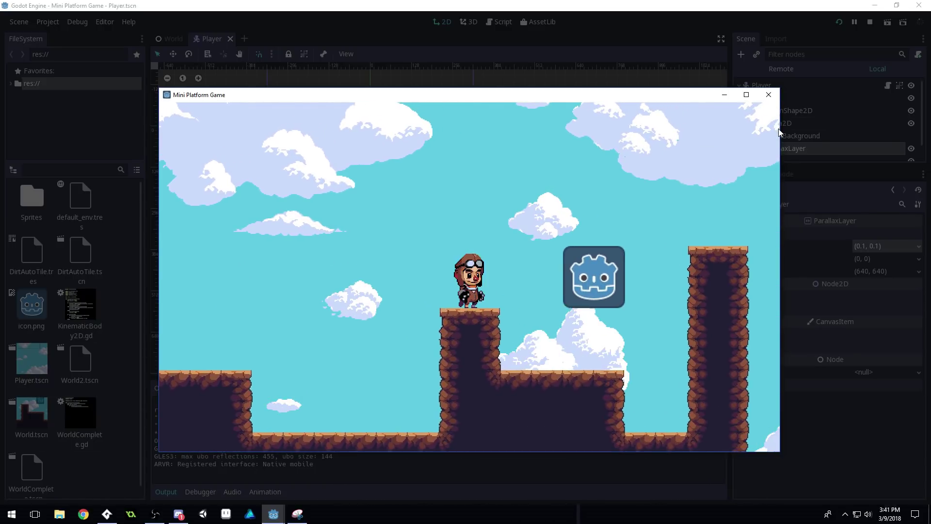
key("Right")
key("Up")
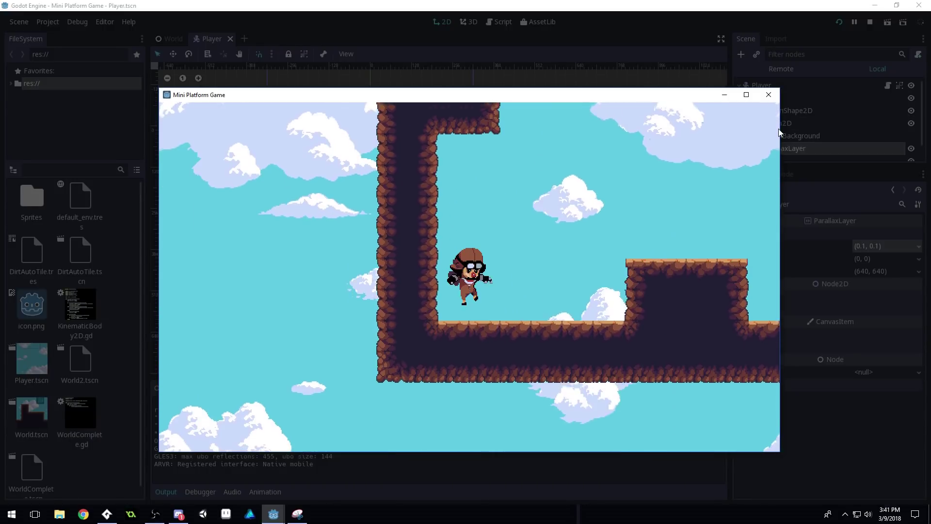
key("Right")
key("Up")
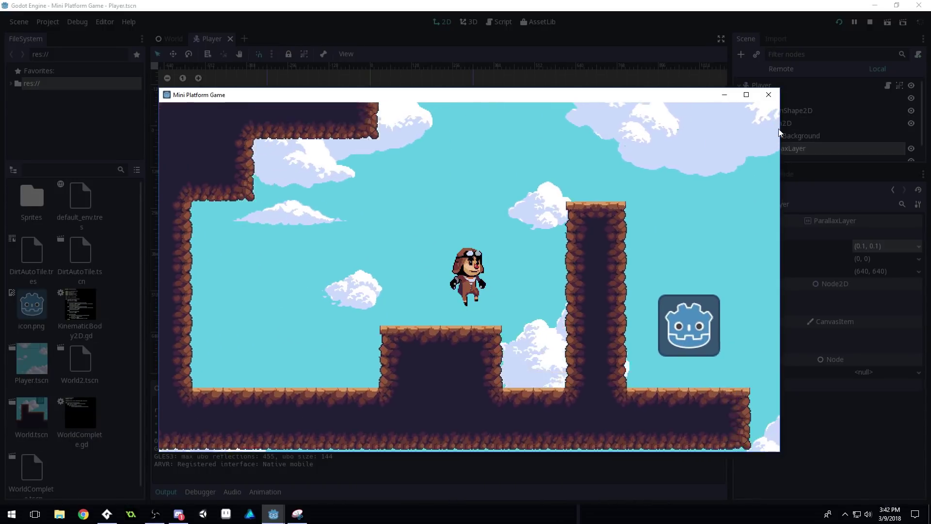
key("Right")
key("Left")
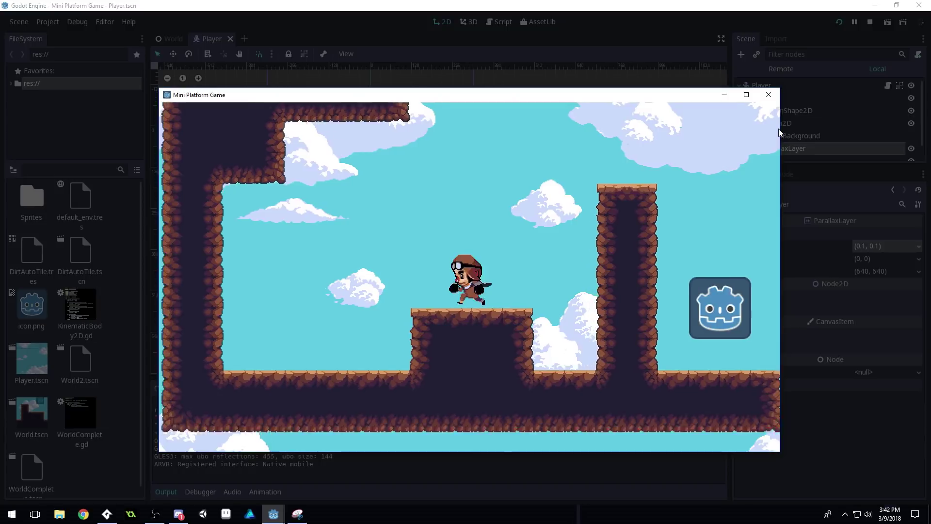
key("Right")
- Jump the character onto the tall pillar and back, landing on the middle platform
key("Up")
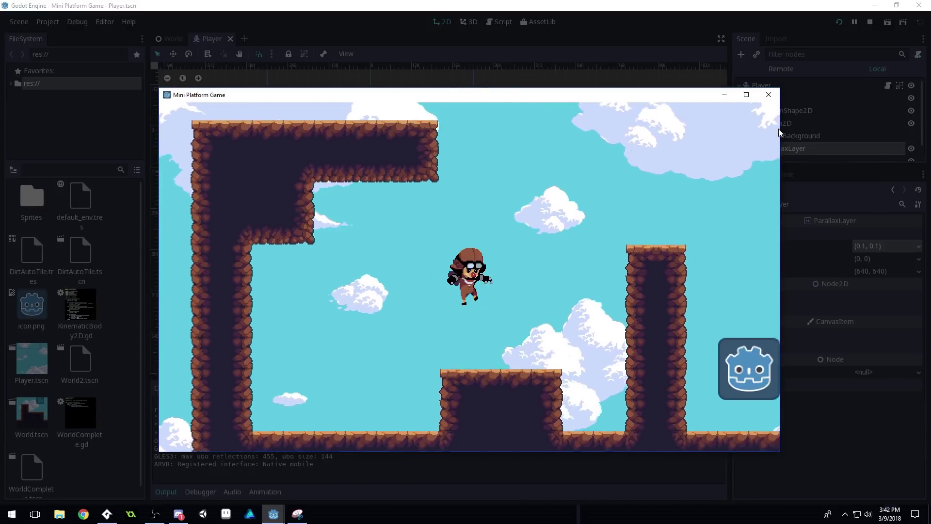
key("Right")
key("Up")
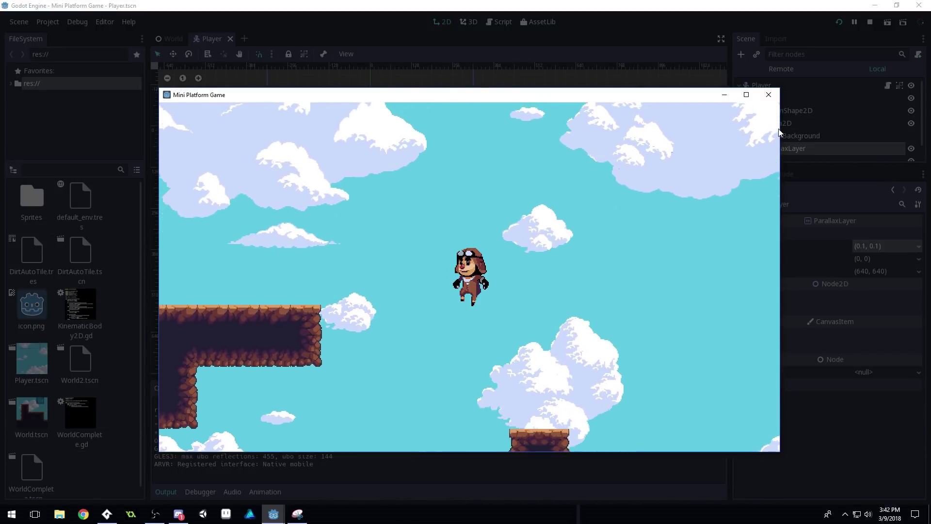
key("Left")
key("Right")
key("Up")
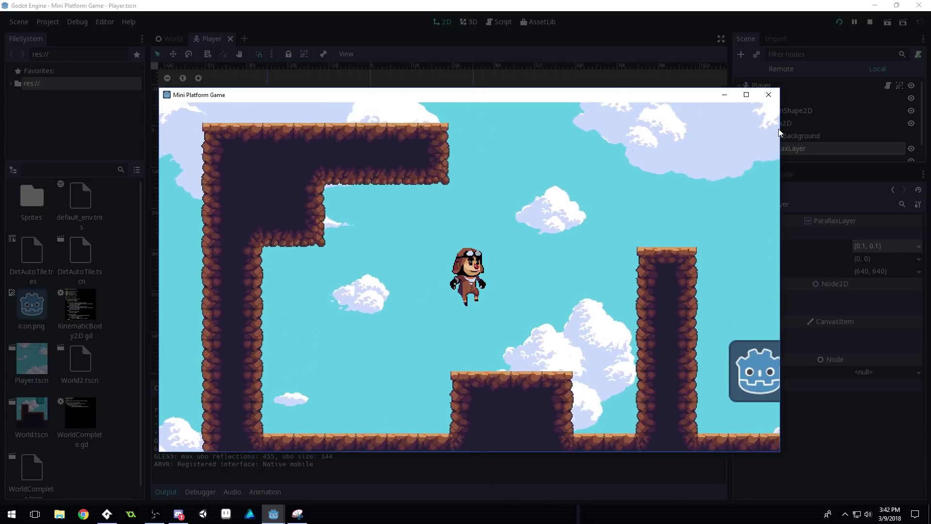
key("Right")
key("Up")
key("Left")
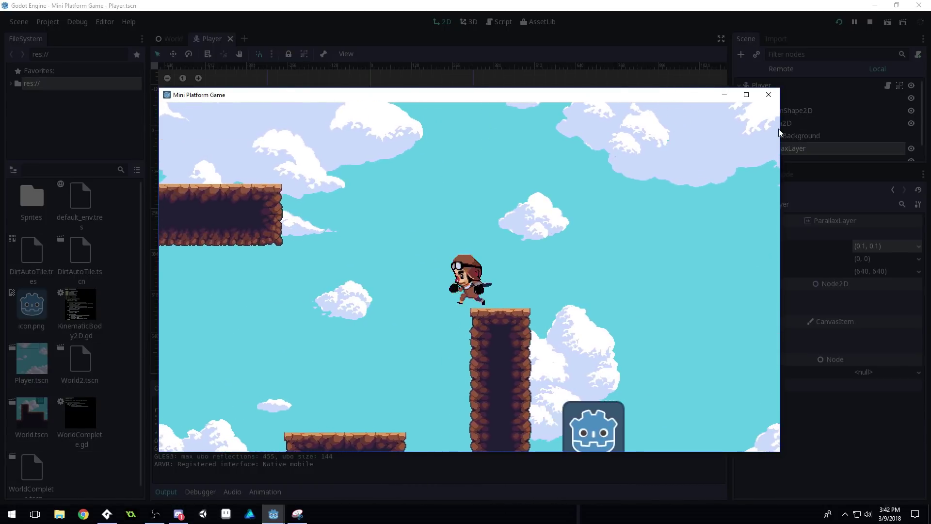
key("Up")
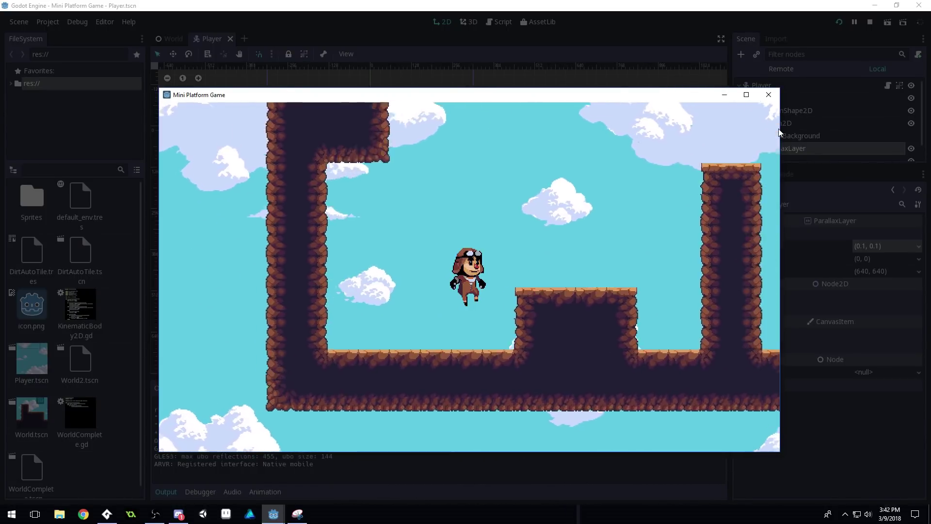
key("Right")
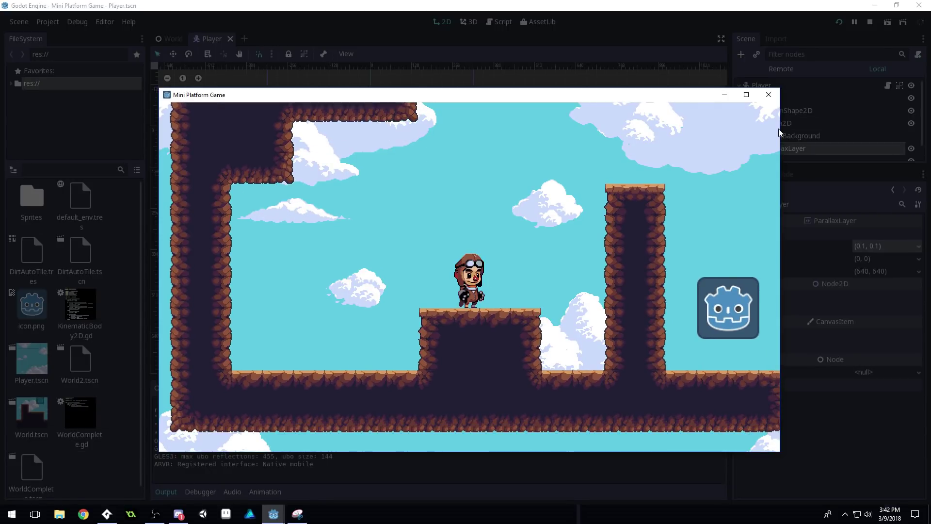